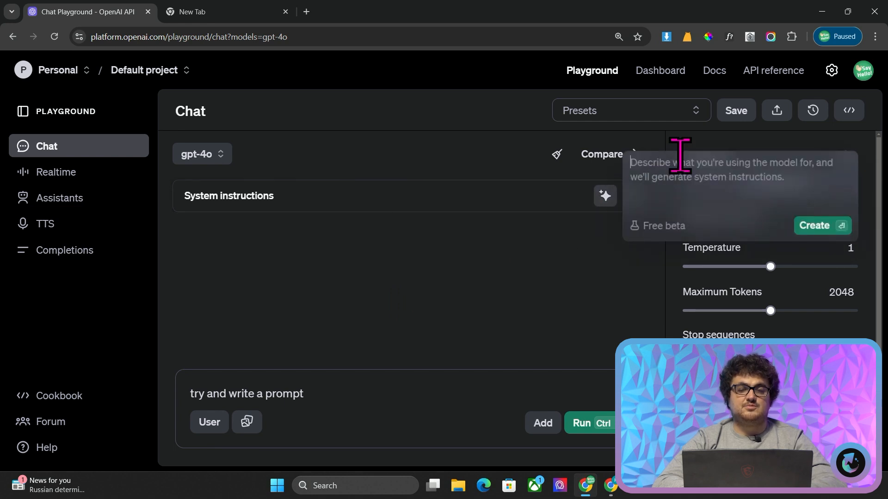
Generate system instructions from the copied description asking for SEO optimized content that passes AI detection and embeds user-supplied internal and image links
type("Create a prompt that will create SEO optimized content and pass AI detection and has a space for the user to input relevant internal links and image links which will be embedded in the content")
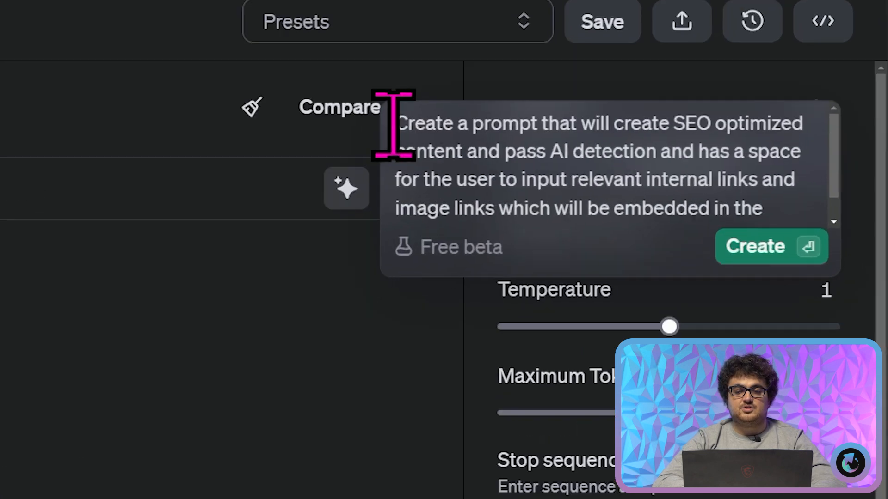
left_click_drag(630, 158, 730, 160)
left_click_drag(480, 99, 740, 148)
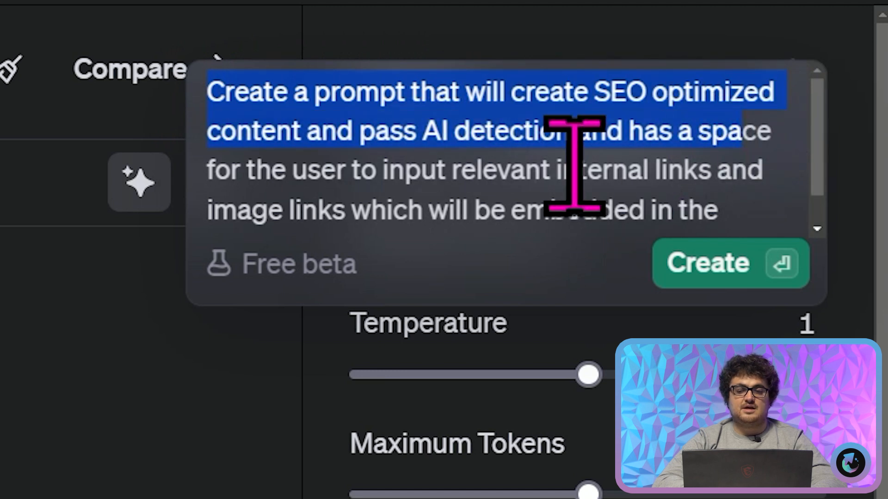
scroll(574, 148, "down", 1)
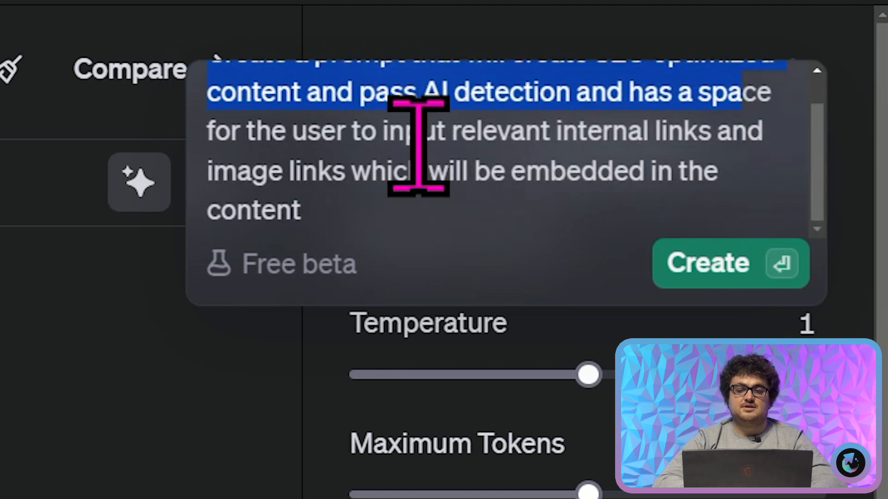
left_click(434, 143)
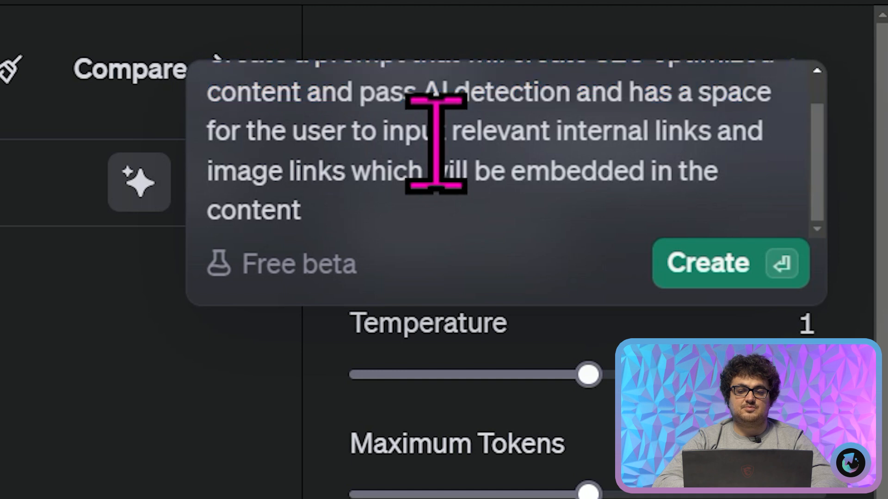
triple_click(366, 176)
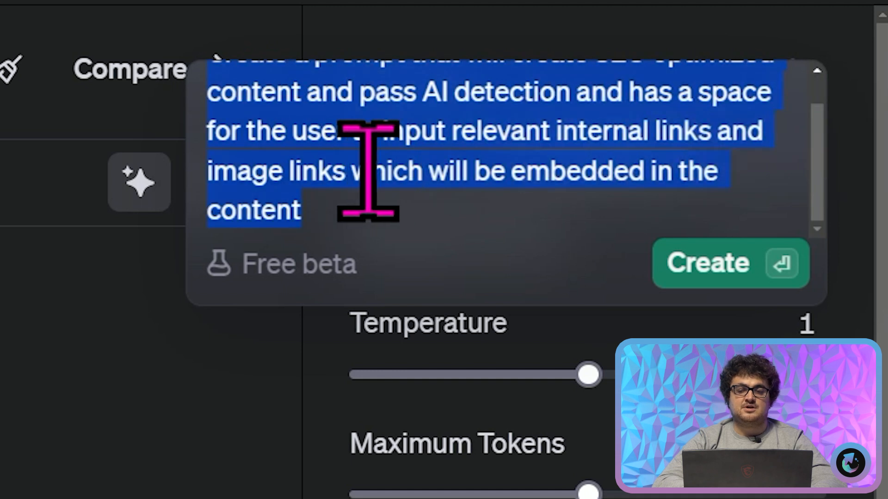
left_click(388, 141)
left_click(683, 259)
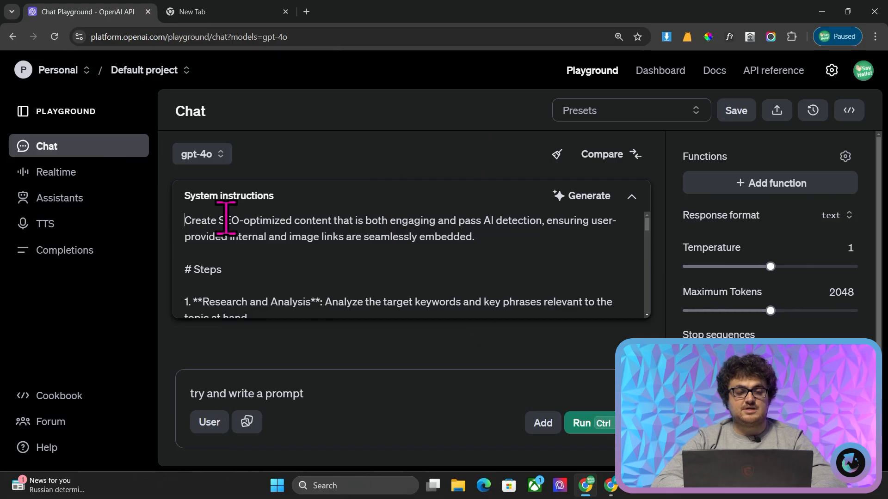
Skim the generated system instructions from the opening paragraph to the Notes section
key("ctrl+a")
right_click(385, 255)
left_click(341, 246)
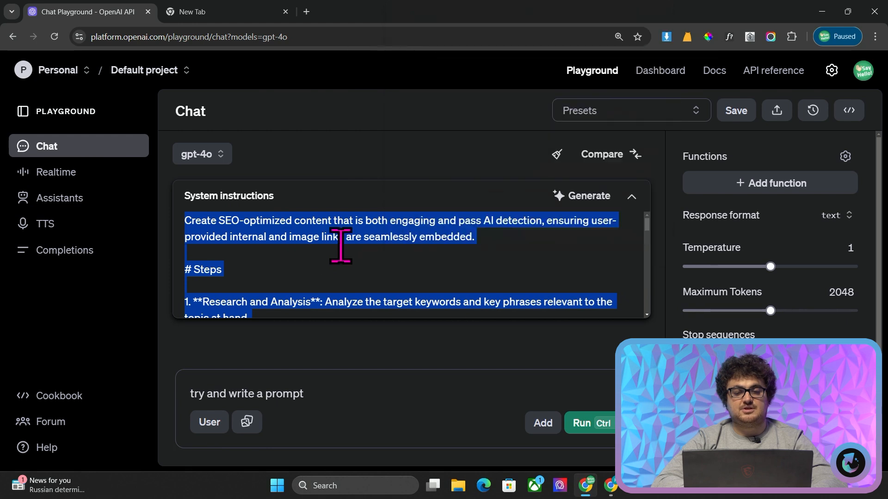
left_click(376, 243)
scroll(475, 229, "down", 1)
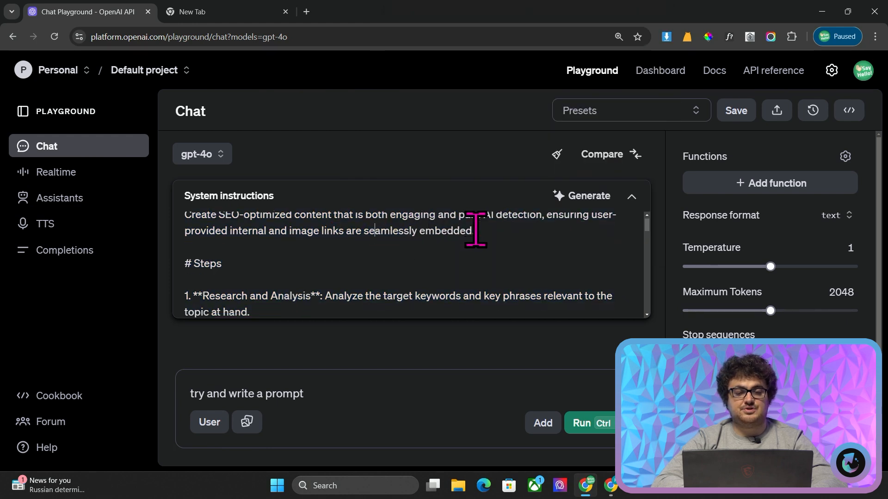
scroll(354, 226, "up", 1)
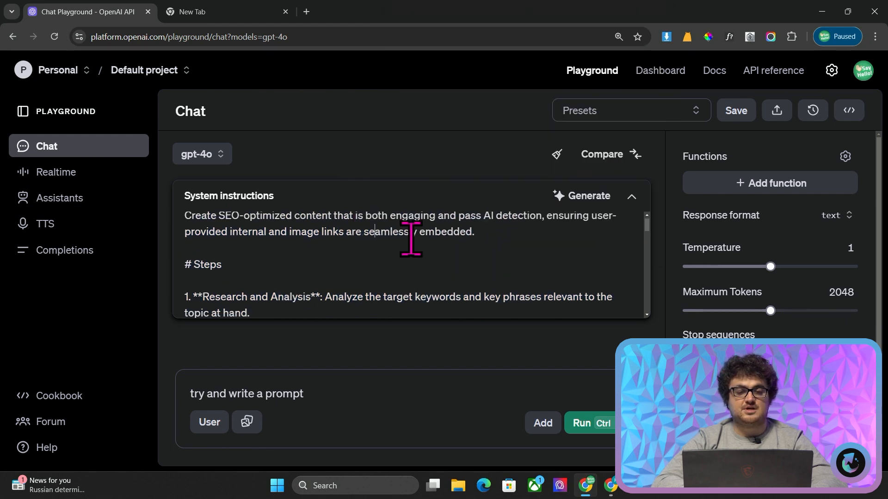
scroll(411, 238, "down", 2)
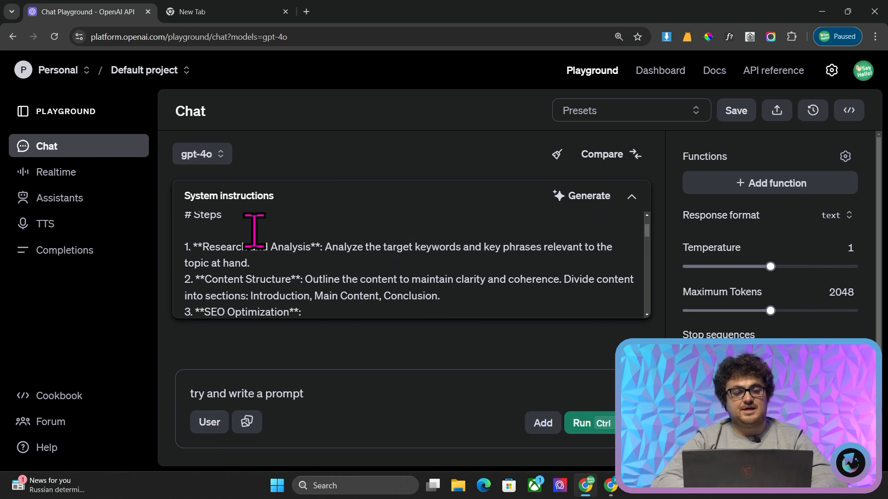
scroll(254, 230, "up", 2)
triple_click(261, 228)
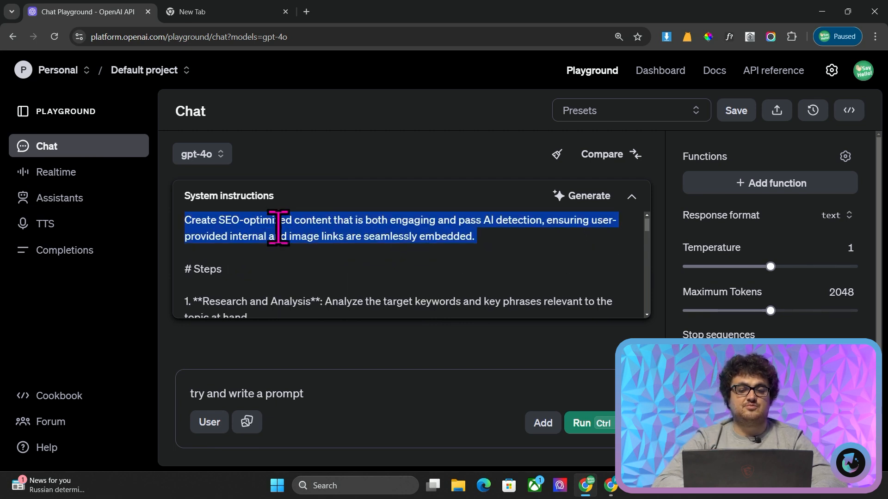
scroll(278, 226, "down", 3)
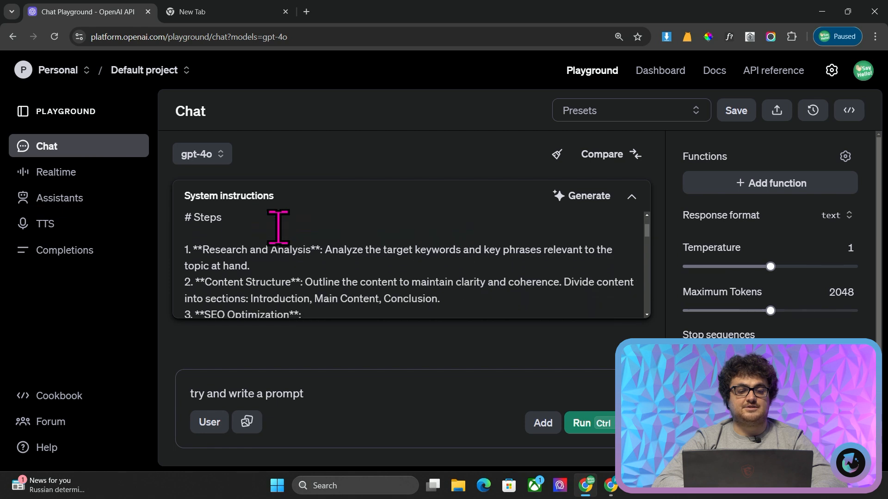
scroll(239, 230, "down", 10)
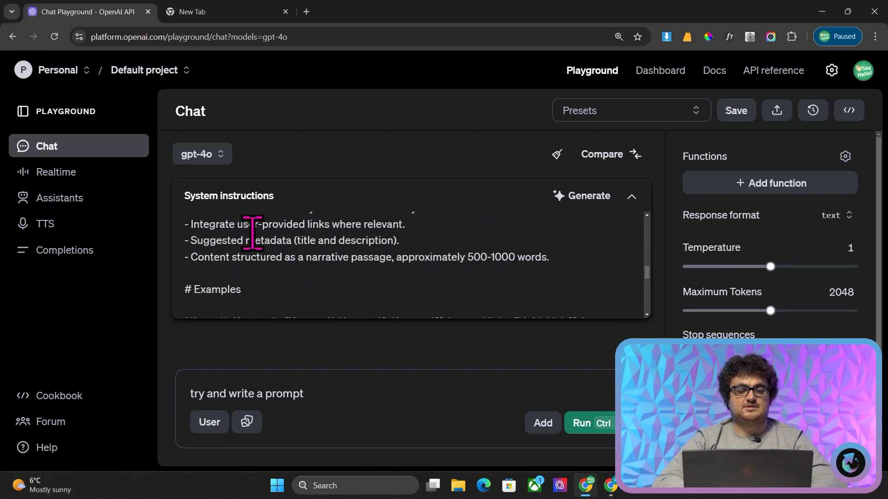
scroll(252, 233, "down", 8)
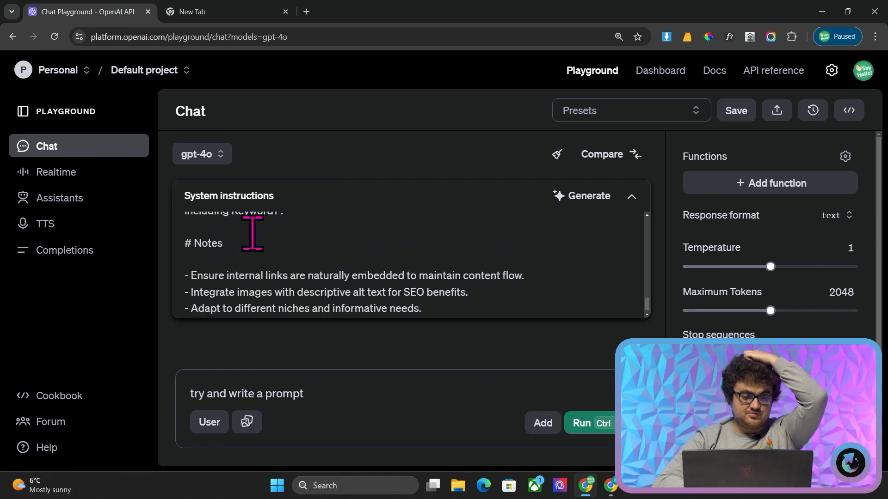
scroll(252, 233, "up", 15)
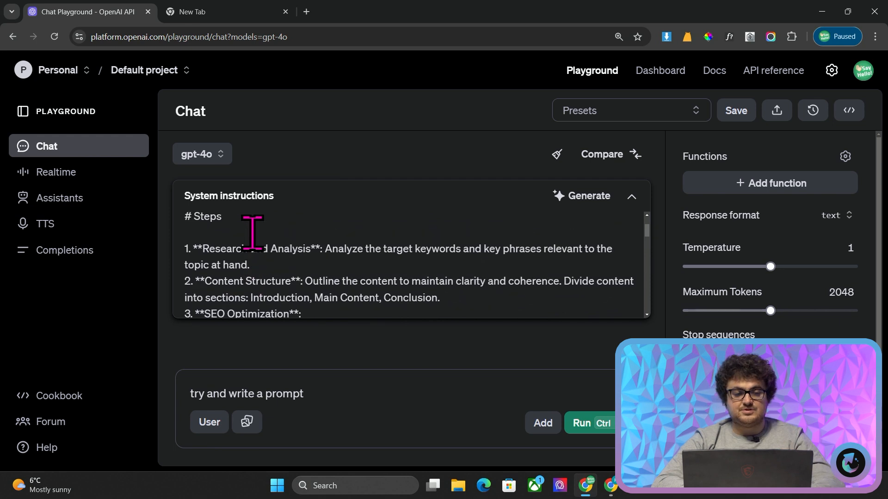
Read the opening paragraph and the numbered steps of the system instructions up to SEO Optimization
scroll(252, 232, "up", 2)
triple_click(252, 232)
scroll(247, 237, "down", 1)
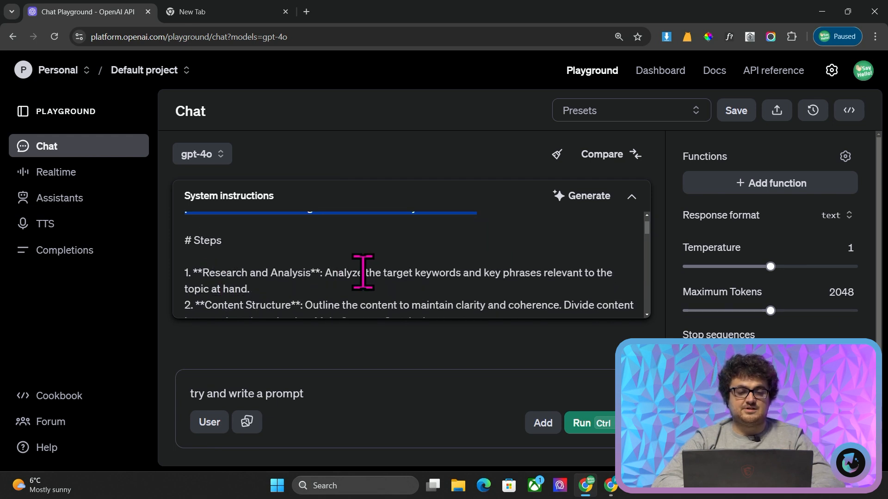
scroll(365, 256, "down", 1)
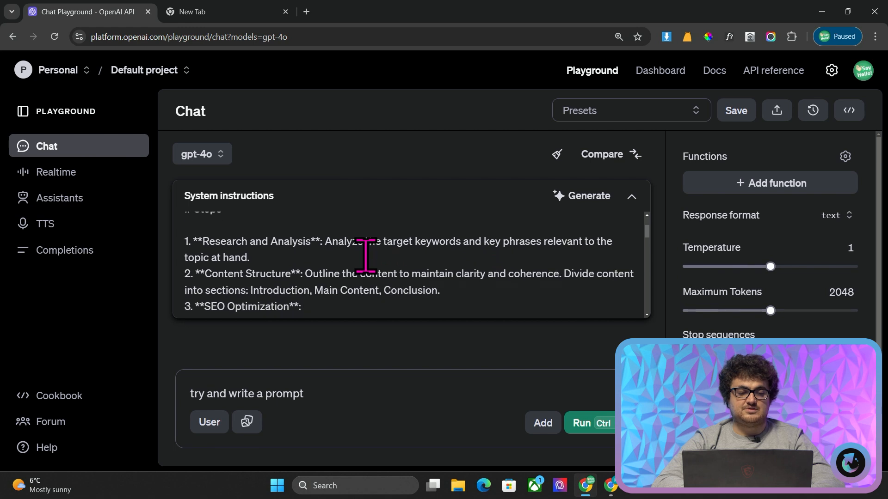
scroll(321, 260, "down", 3)
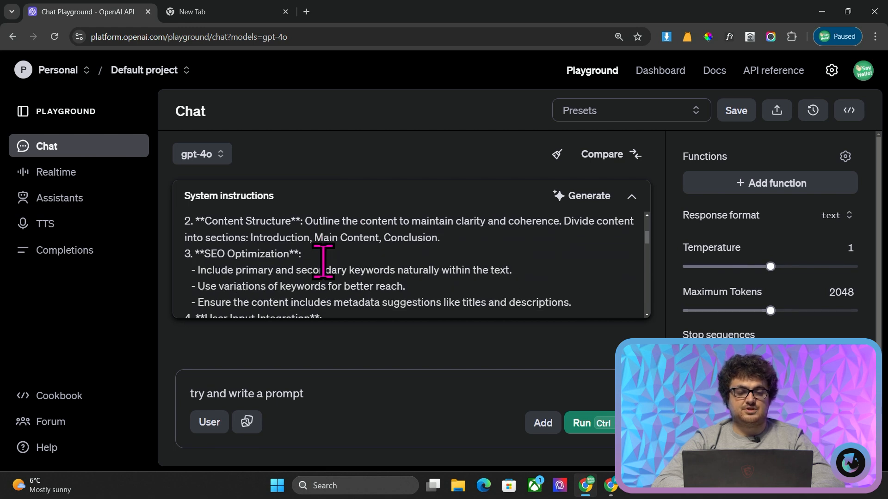
scroll(330, 248, "up", 1)
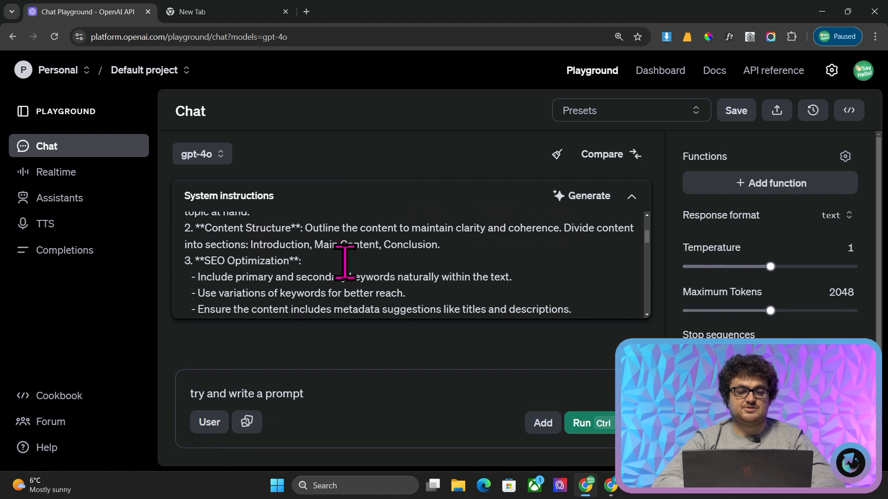
scroll(319, 241, "down", 2)
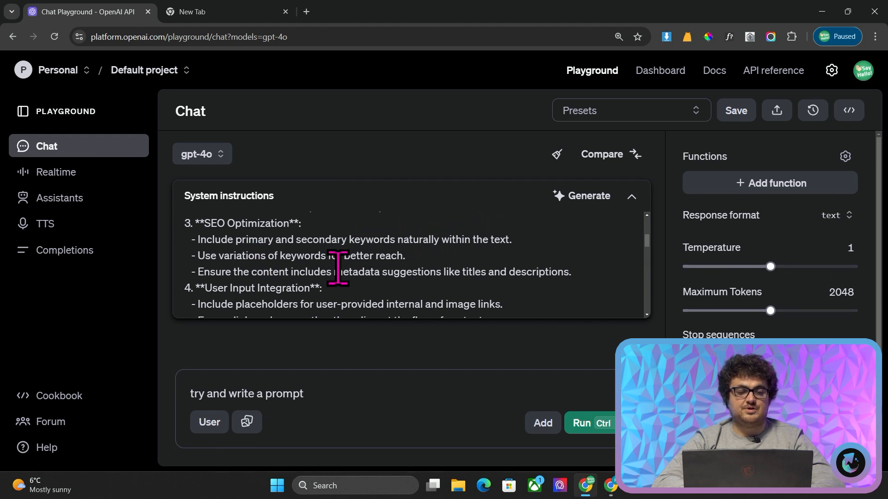
Delete the SEO Optimization line about including metadata suggestions like titles and descriptions
scroll(284, 259, "down", 1)
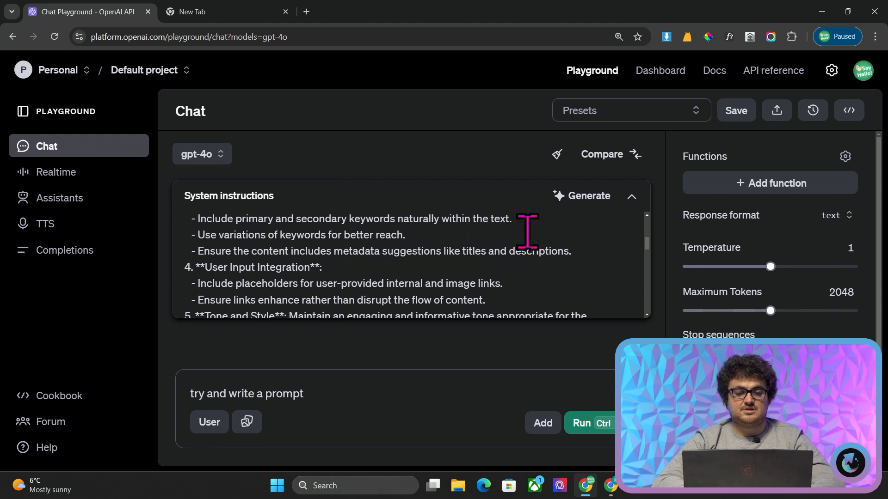
scroll(346, 260, "down", 1)
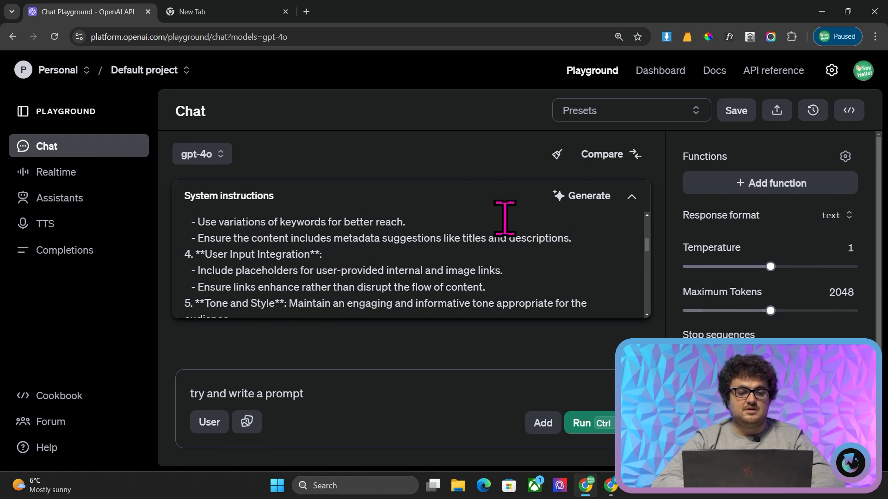
left_click_drag(589, 242, 174, 246)
triple_click(237, 238)
key("BackSpace")
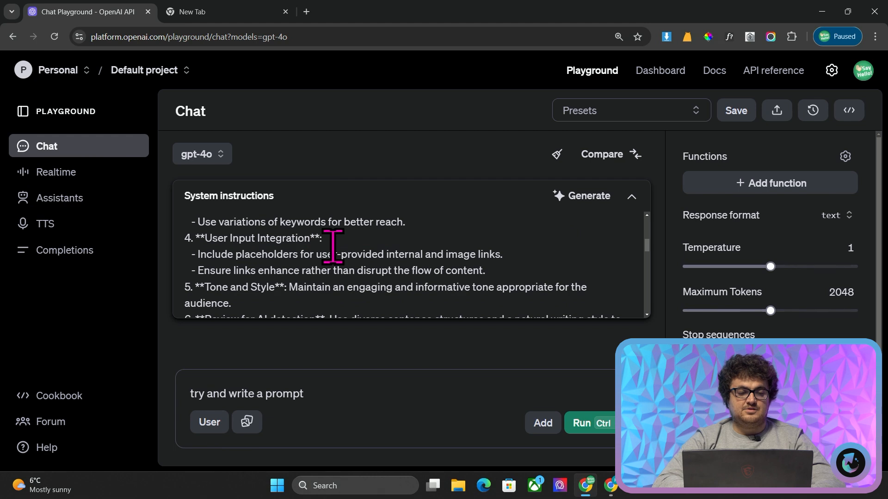
Remove "placeholders for" from the first User Input Integration line, leaving "Include user-provided internal and image links."
scroll(353, 254, "down", 1)
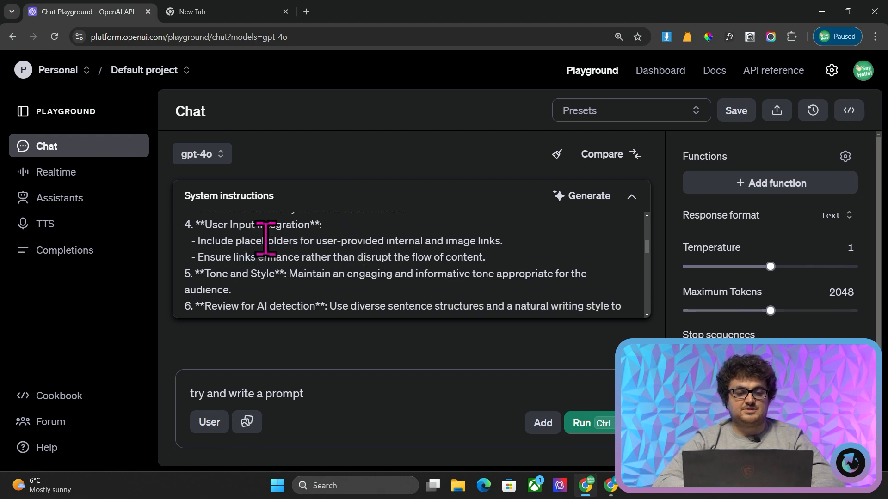
double_click(277, 241)
key("BackSpace")
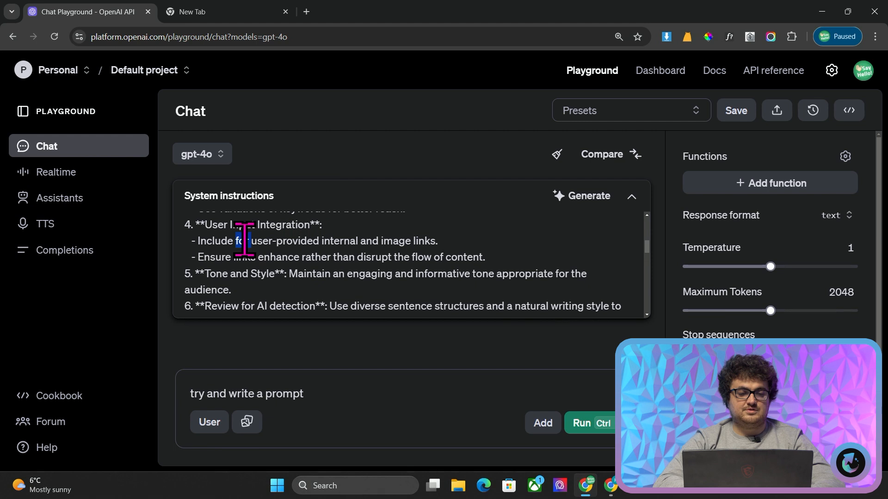
key("BackSpace")
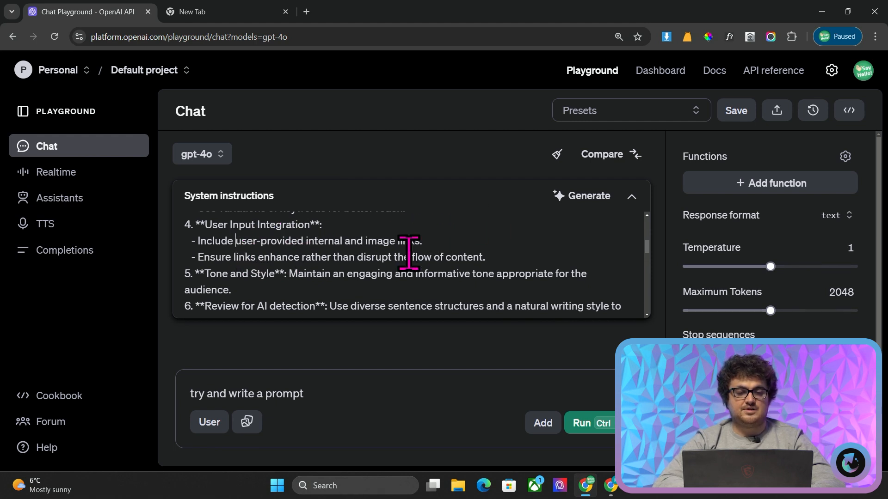
Review the tone and AI detection steps and extend the Output Format heading to read "# Output Format - Markdown"
left_click(521, 264)
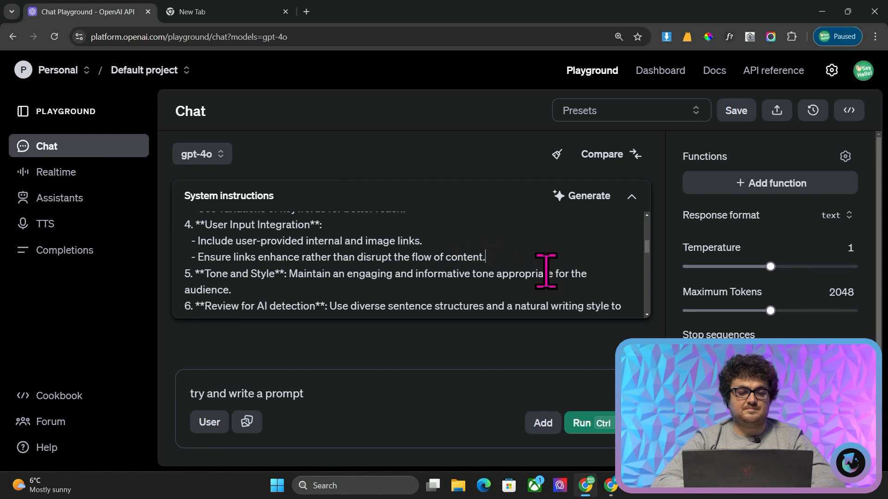
scroll(490, 265, "down", 1)
scroll(392, 261, "up", 1)
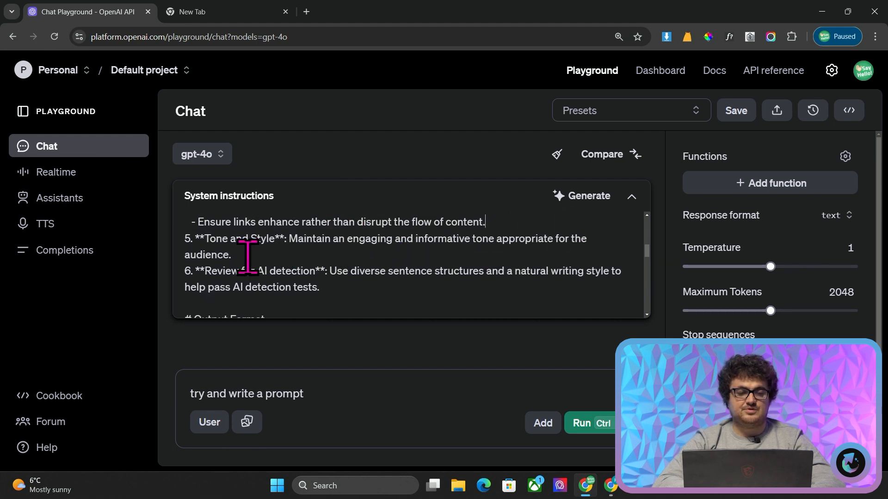
scroll(326, 269, "down", 1)
left_click_drag(453, 273, 173, 254)
left_click(270, 255)
scroll(271, 252, "down", 3)
scroll(270, 251, "down", 2)
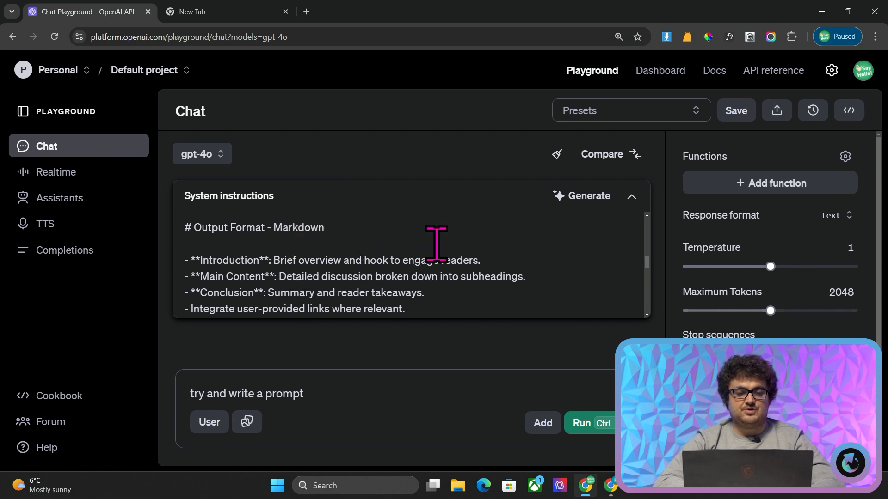
Delete the "Suggested metadata (title and description)" line from the Output Format section
scroll(425, 244, "down", 1)
left_click(299, 266)
scroll(325, 272, "down", 1)
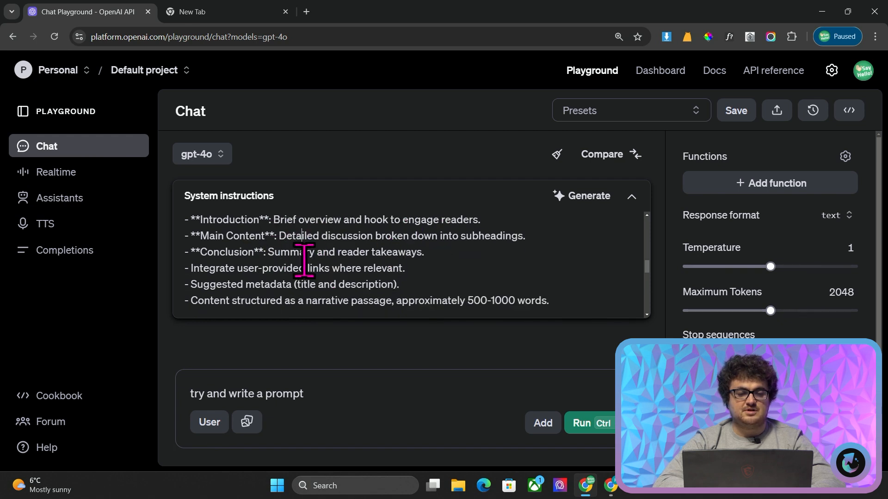
scroll(257, 263, "down", 1)
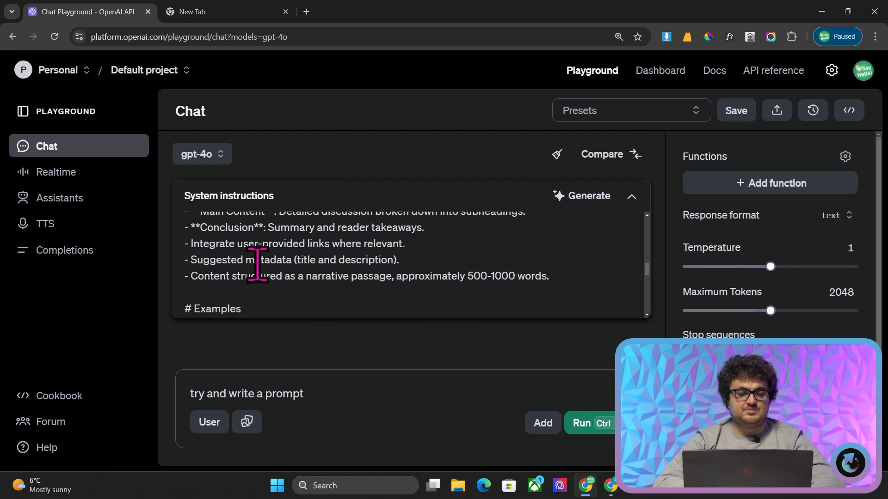
triple_click(368, 254)
key("BackSpace")
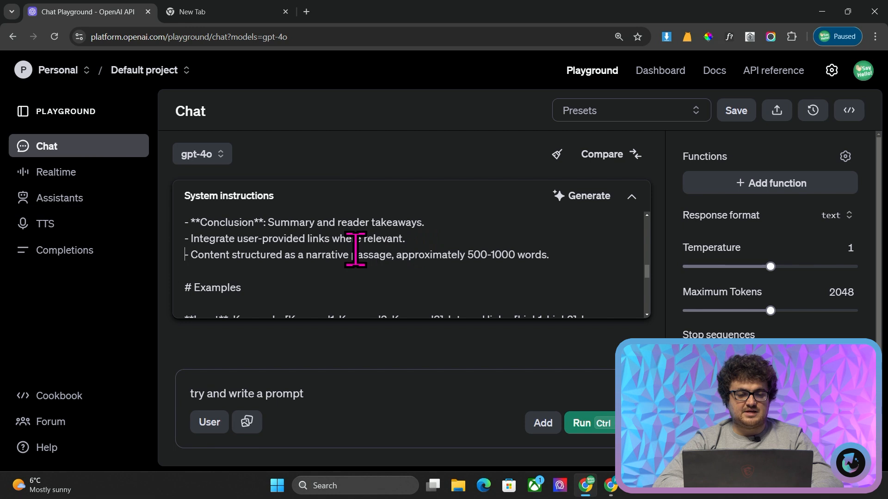
Review the Examples and Notes sections of the system instructions
scroll(356, 250, "down", 1)
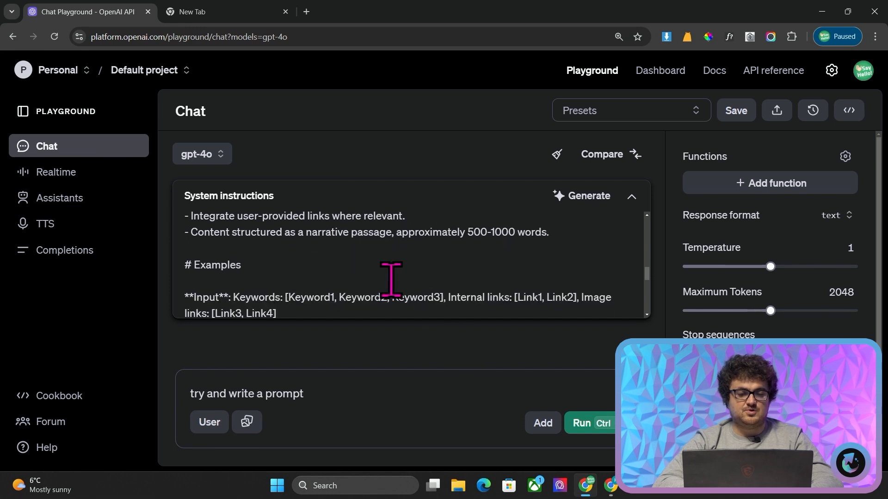
scroll(391, 280, "down", 2)
scroll(391, 280, "up", 1)
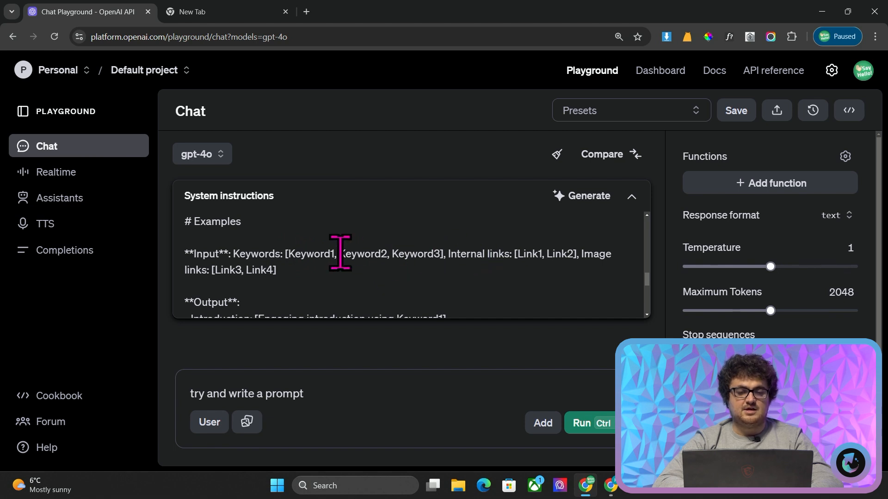
scroll(322, 254, "down", 5)
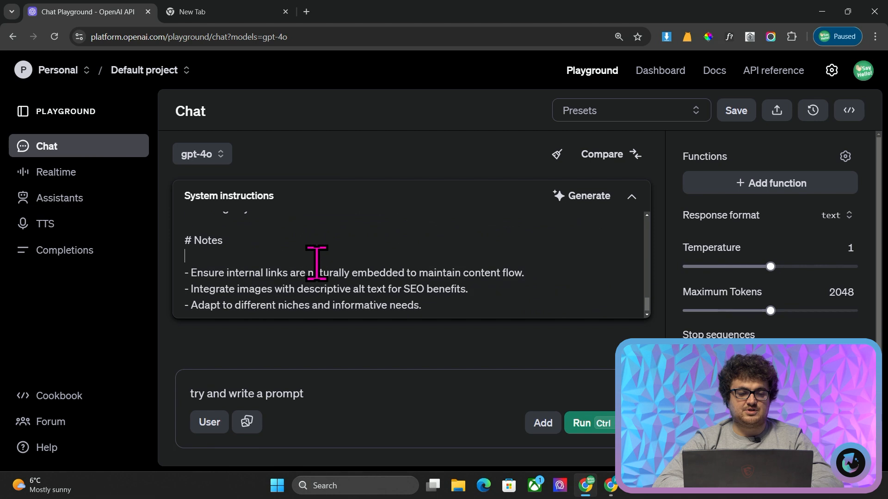
Replace the first keyword placeholder in the Examples input line with "Best Sneakers 2025", dropping the opening bracket
key("ctrl+a")
scroll(336, 249, "up", 3)
scroll(336, 248, "up", 2)
scroll(337, 244, "down", 1)
left_click(337, 244)
scroll(331, 254, "up", 2)
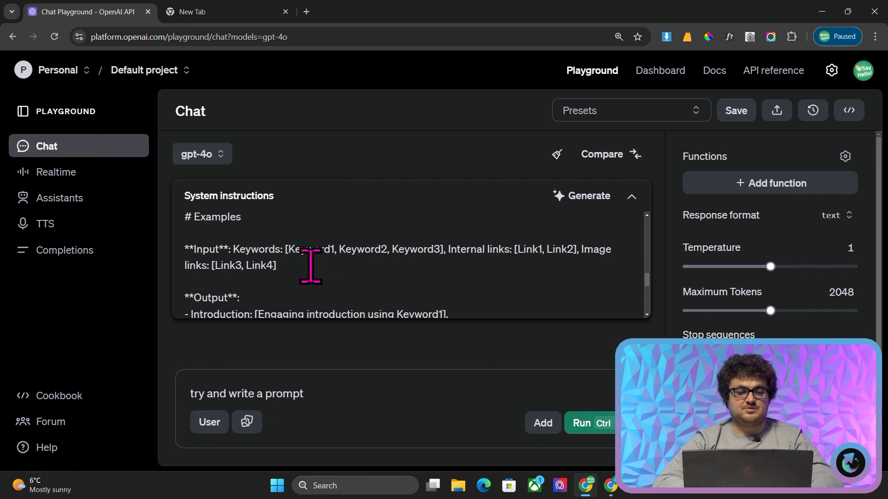
left_click_drag(334, 249, 293, 249)
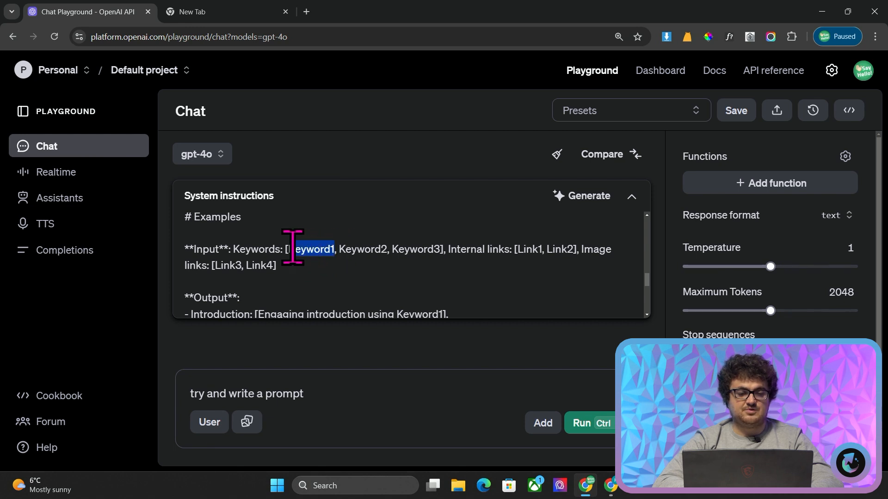
type("Best Sneakers 2")
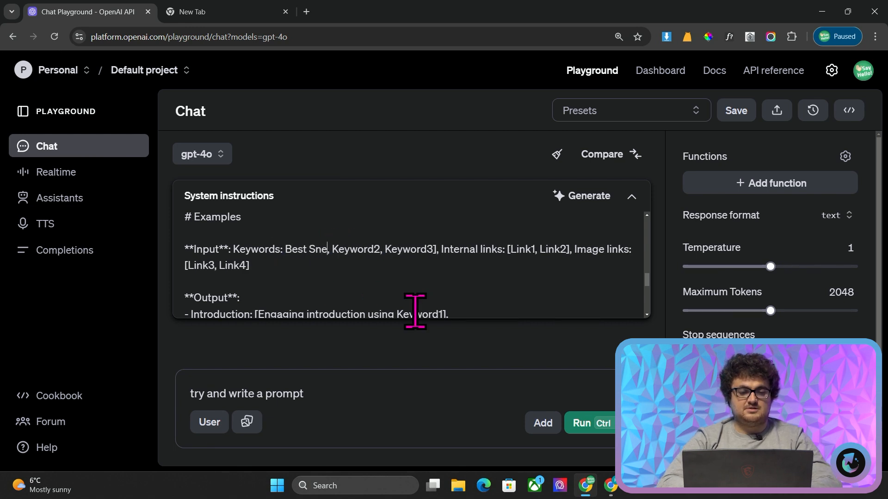
type("025")
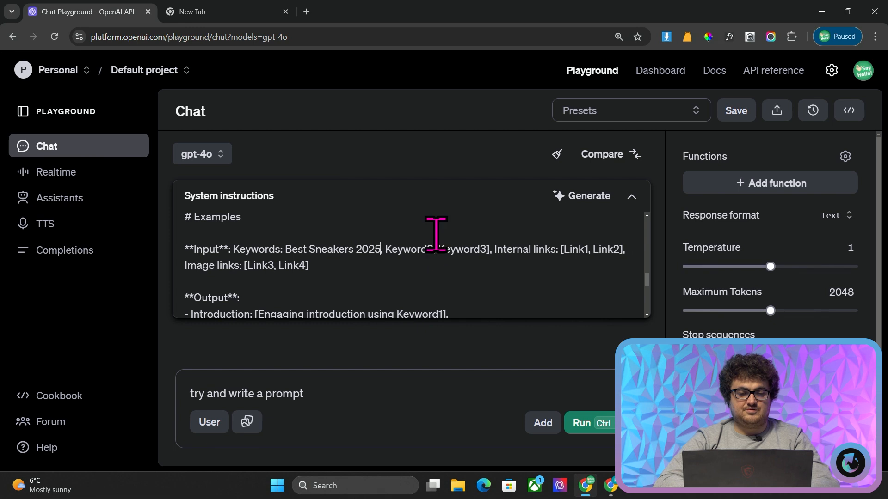
Replace the second and third keyword placeholders with "Italian sneakers" and "Designer Sneakers", dropping the closing bracket
left_click_drag(432, 249, 386, 250)
type("Italian sneakers")
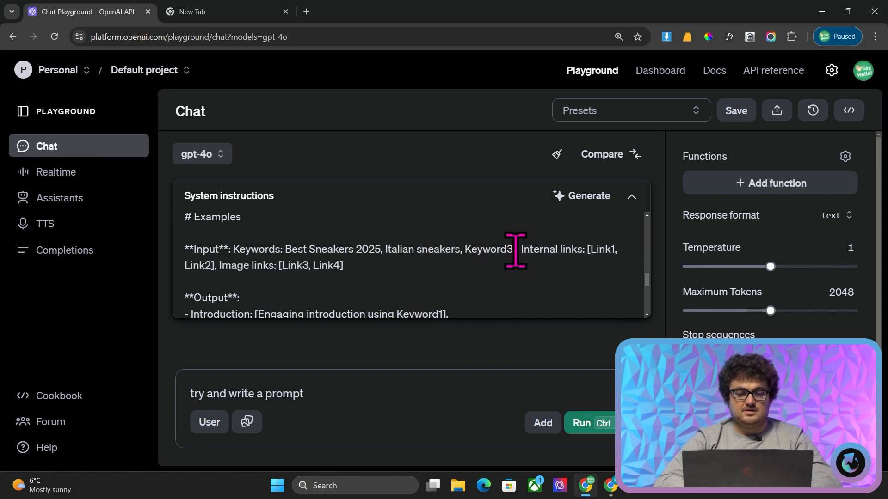
left_click_drag(519, 251, 470, 249)
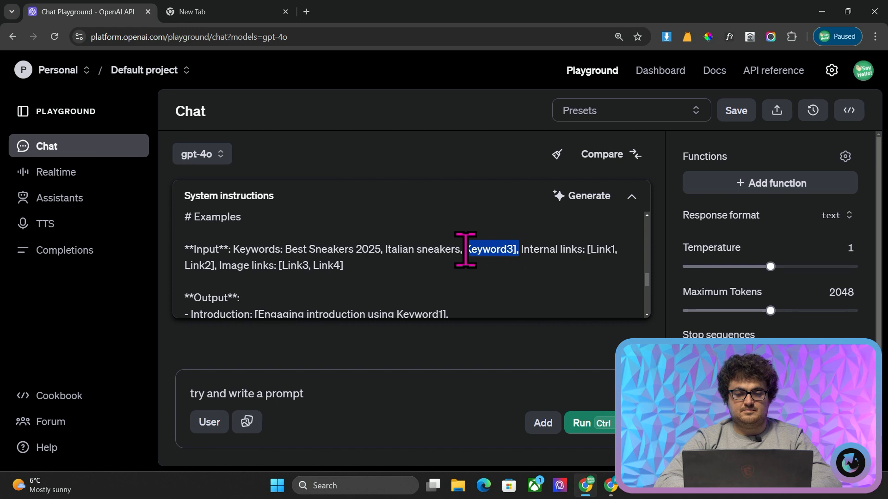
key("BackSpace")
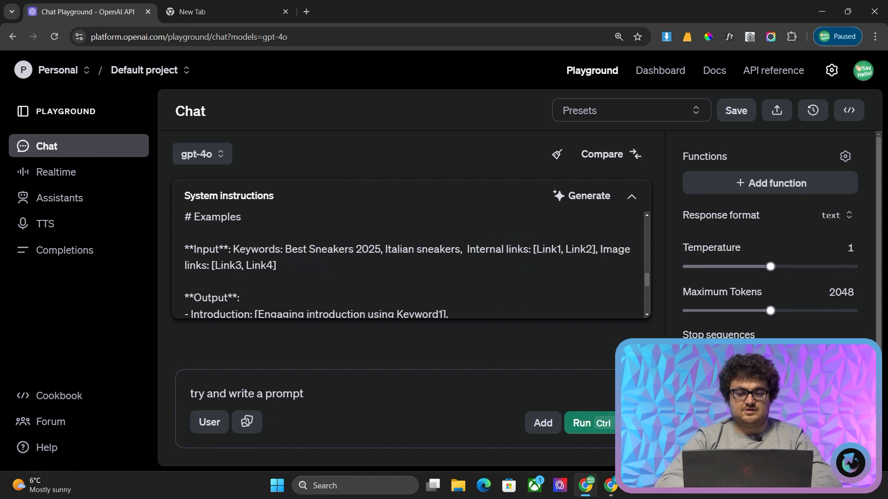
left_click(464, 250)
type("dES")
key("BackSpace")
key("BackSpace")
key("BackSpace")
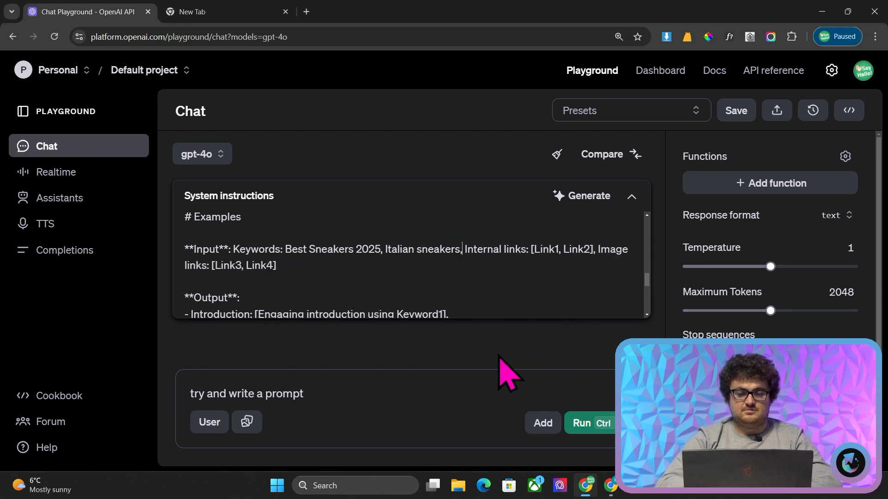
type("Designer Sneak")
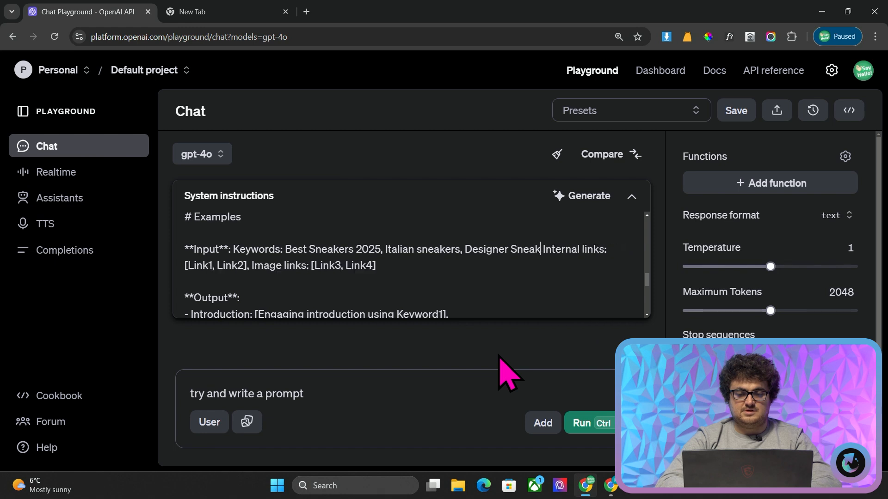
Open 2men.it in a new browser tab and go to its Sneakers collection
left_click(306, 11)
type("2men")
key("Right")
key("BackSpace")
key("BackSpace")
key("BackSpace")
key("BackSpace")
key("BackSpace")
key("BackSpace")
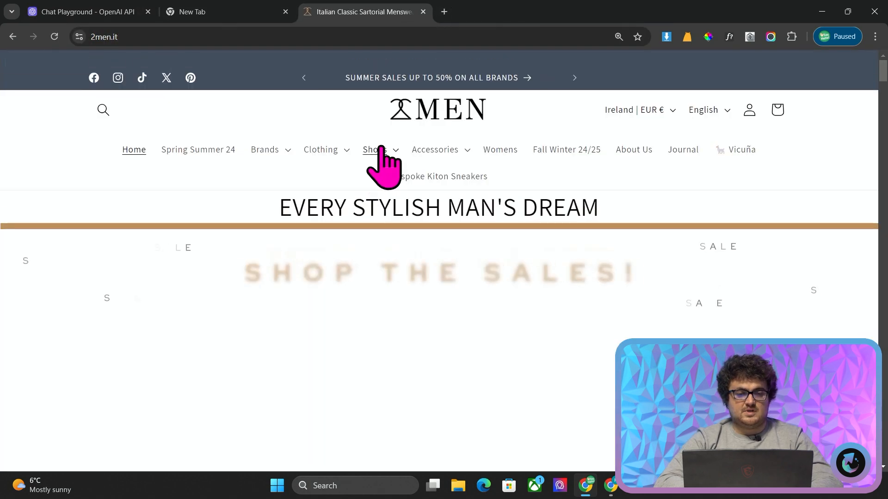
left_click(380, 148)
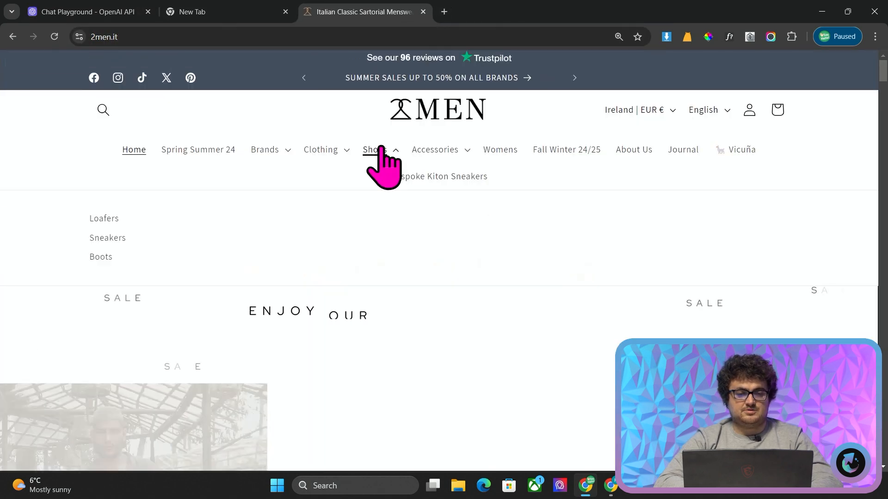
left_click(108, 239)
left_click(191, 37)
left_click(125, 10)
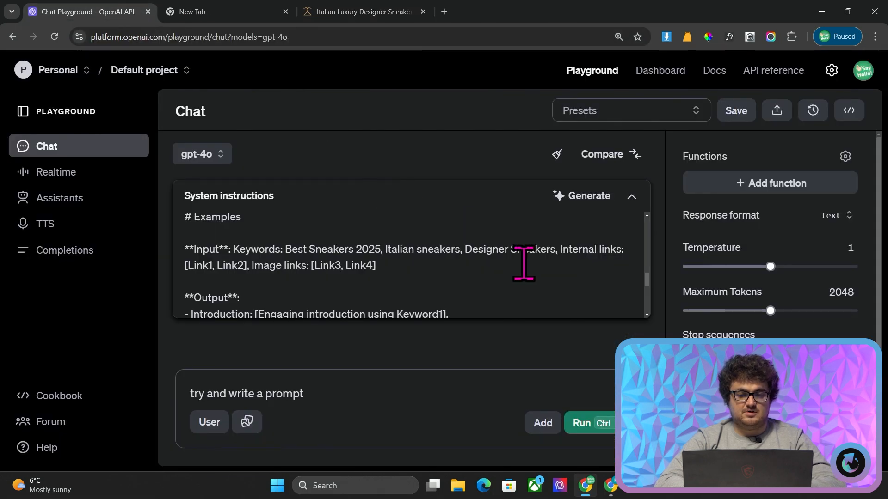
left_click_drag(212, 266, 214, 300)
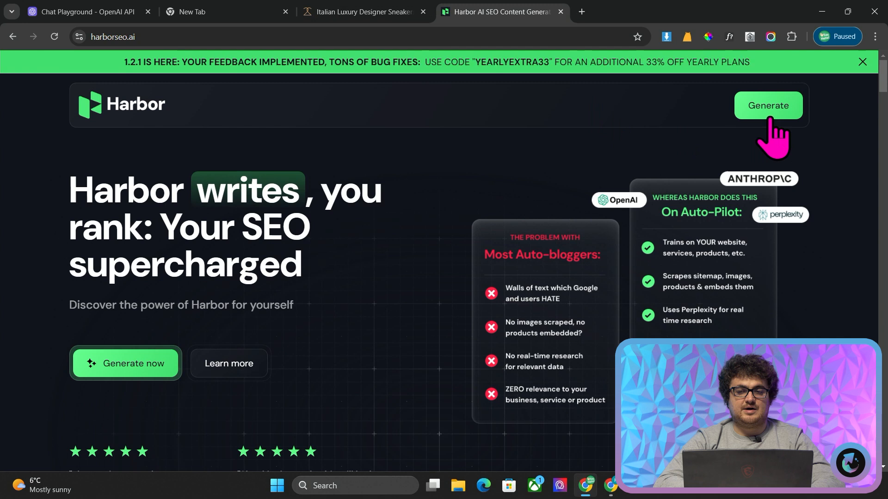
left_click(767, 101)
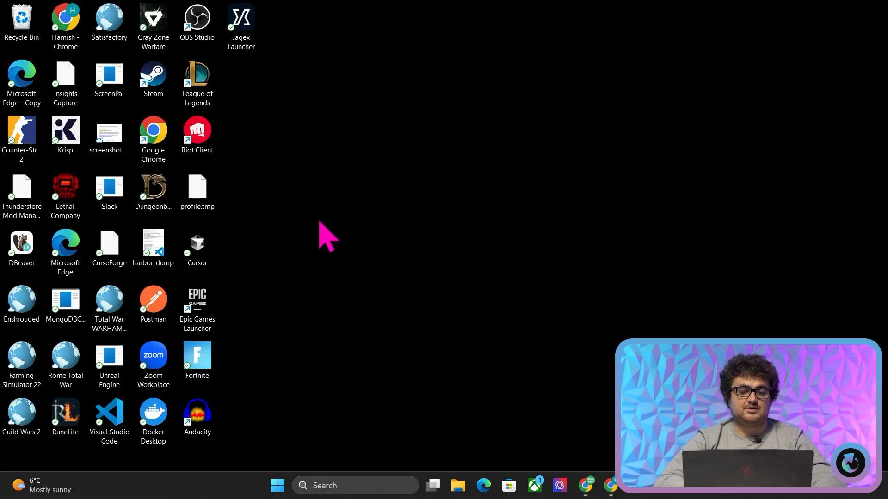
key("alt+Tab")
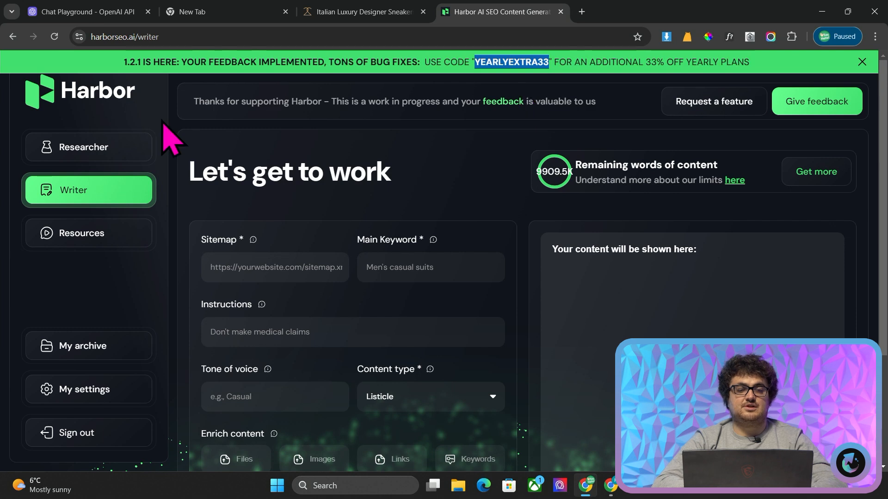
left_click(356, 10)
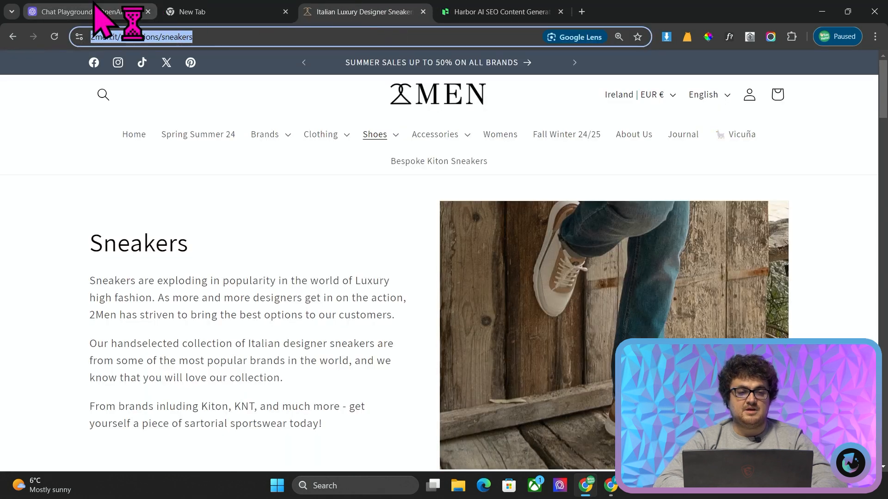
left_click(115, 10)
From the 2Men store tab, search Google for "site:2men.it inurl:/collections intitle:sneakers"
left_click(390, 8)
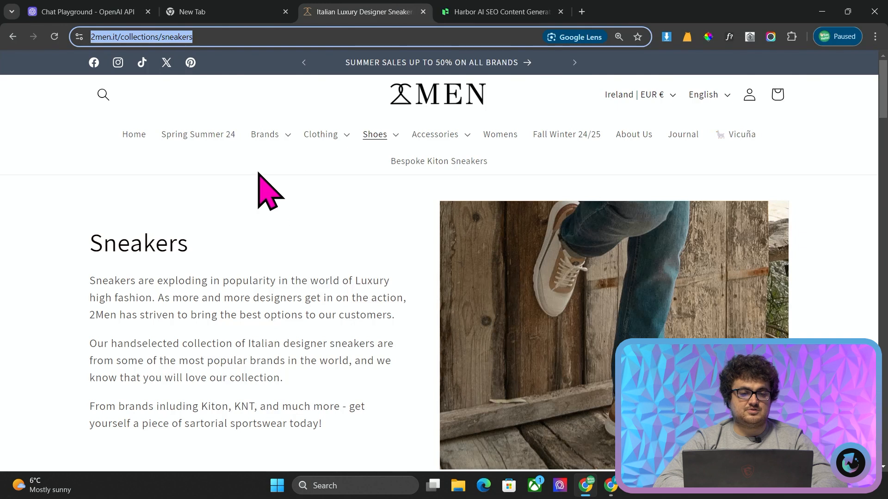
left_click(375, 140)
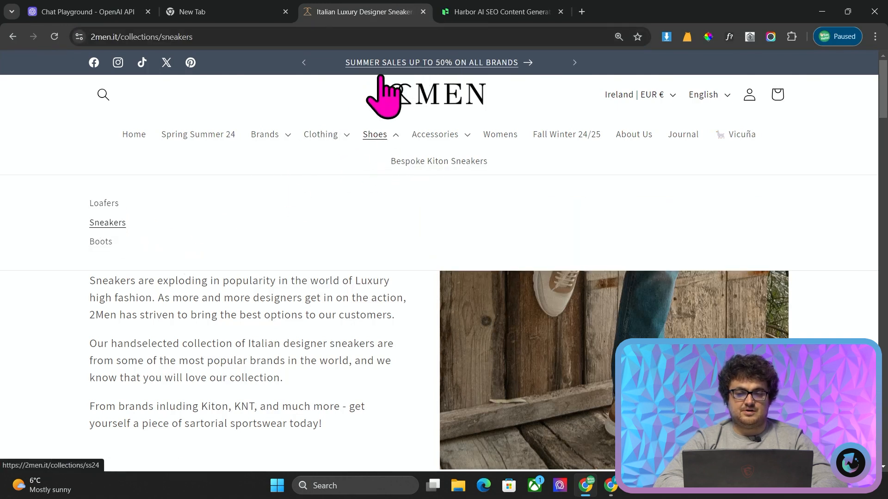
left_click(325, 36)
type("site:2men.i")
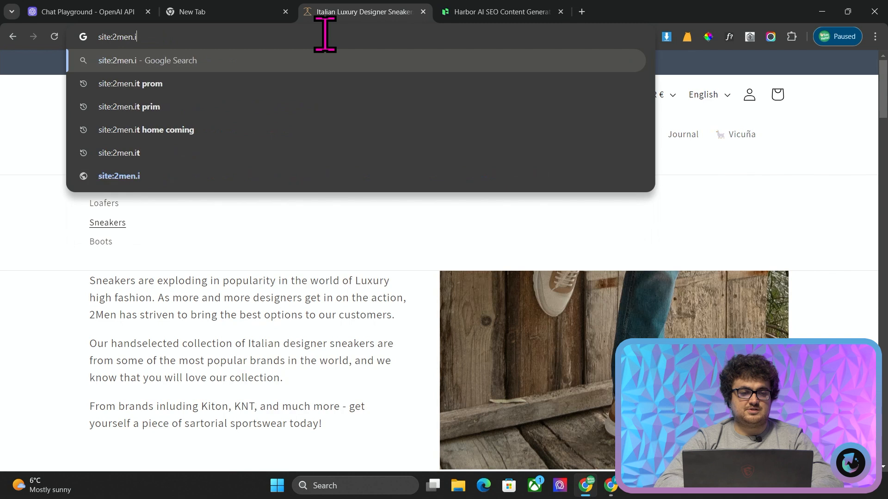
type("t in")
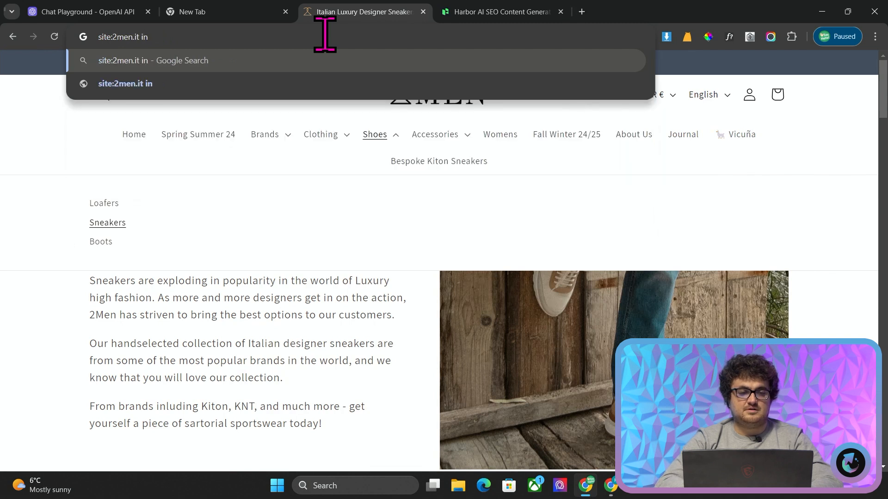
type("title")
key("BackSpace")
key("BackSpace")
key("BackSpace")
key("BackSpace")
key("BackSpace")
key("BackSpace")
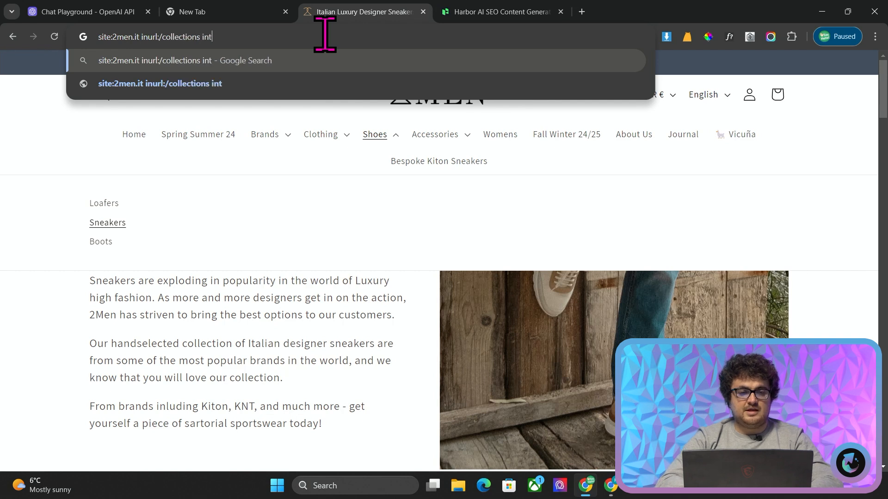
type("nurl:/collections intitle:sneakers")
key("Return")
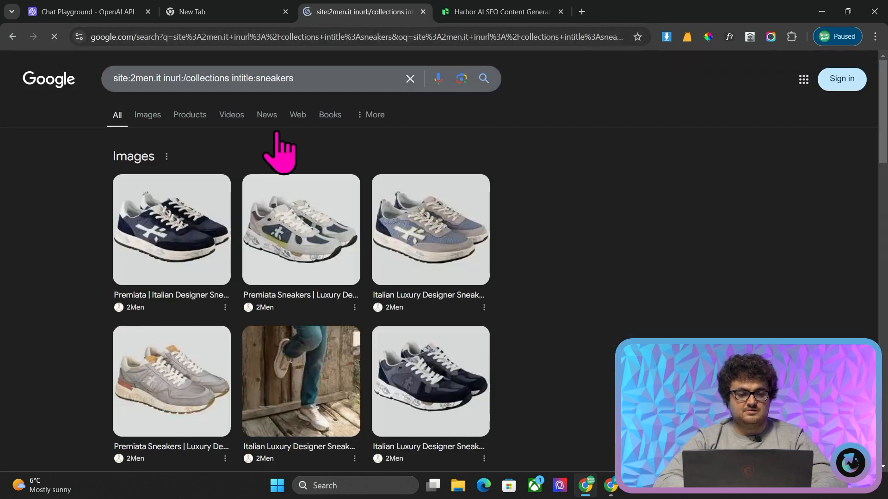
Copy the link address of the "Kiton Sneakers Made in Italy" search result
scroll(183, 278, "down", 6)
scroll(215, 295, "down", 1)
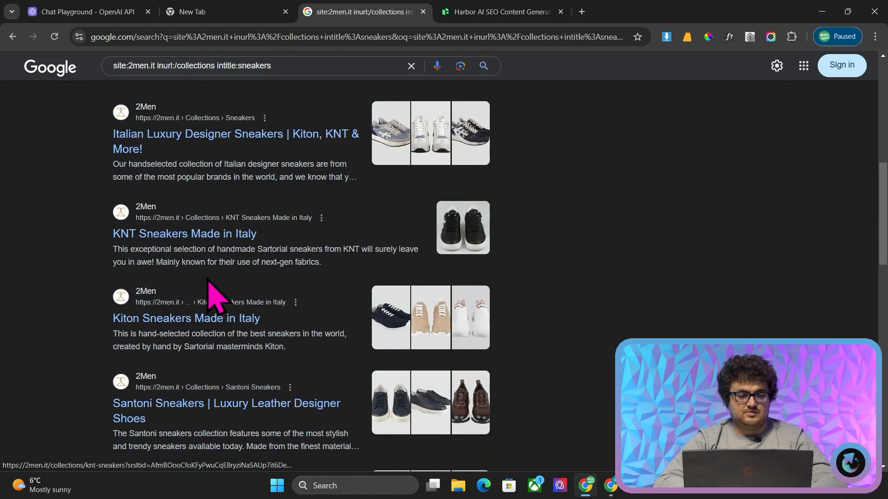
right_click(194, 233)
left_click(71, 326)
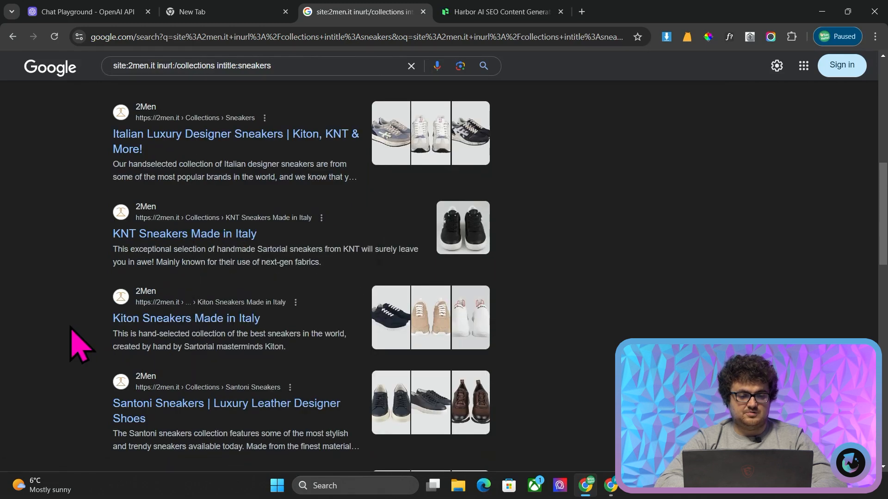
right_click(134, 323)
left_click(224, 254)
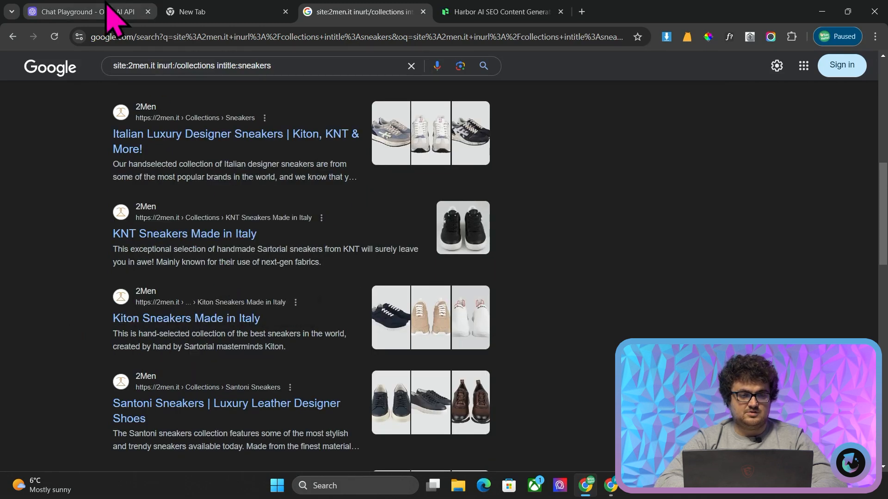
left_click(111, 12)
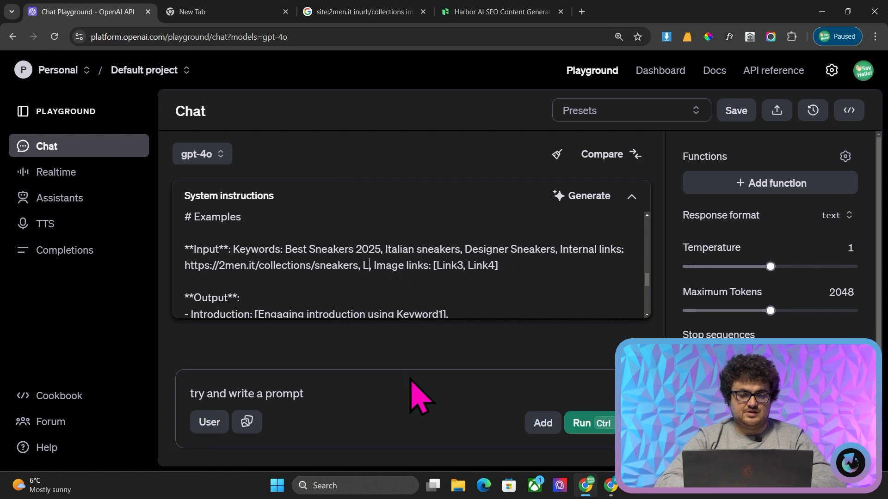
key("BackSpace")
key("ctrl+v")
key("ctrl+z")
key("ctrl+v")
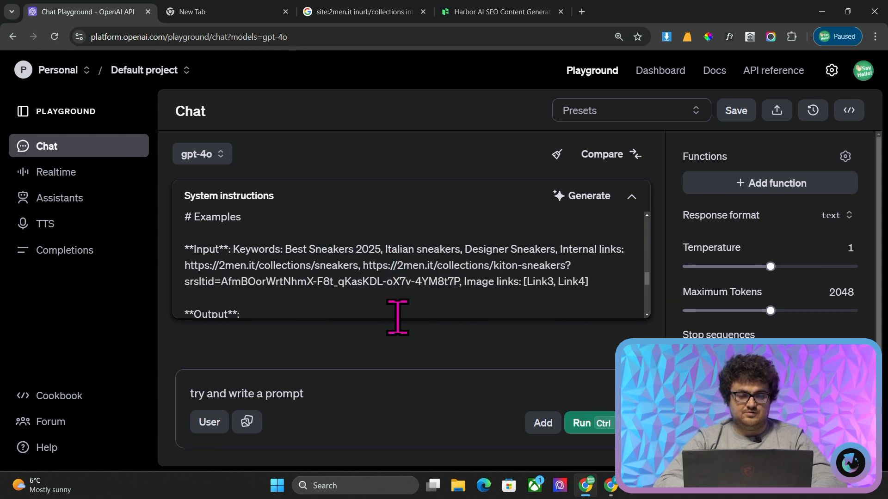
key("BackSpace")
key("BackSpace")
key("BackSpace")
key("BackSpace")
key("BackSpace")
key("BackSpace")
key("BackSpace")
key("BackSpace")
key("BackSpace")
key("BackSpace")
key("BackSpace")
key("BackSpace")
key("BackSpace")
key("BackSpace")
key("BackSpace")
key("BackSpace")
key("BackSpace")
key("BackSpace")
key("BackSpace")
key("BackSpace")
Reopen the 2men.it Sneakers collection and copy the first rows of its product grid, including images
left_click(250, 11)
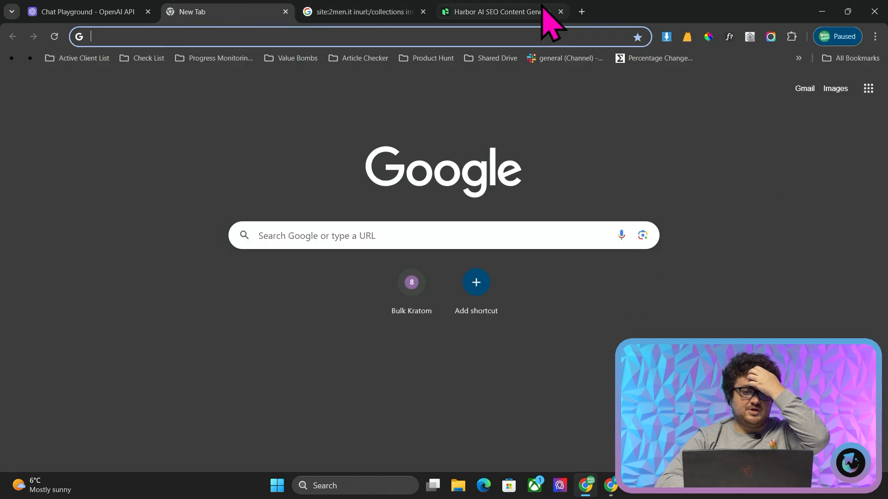
left_click(416, 13)
left_click(179, 34)
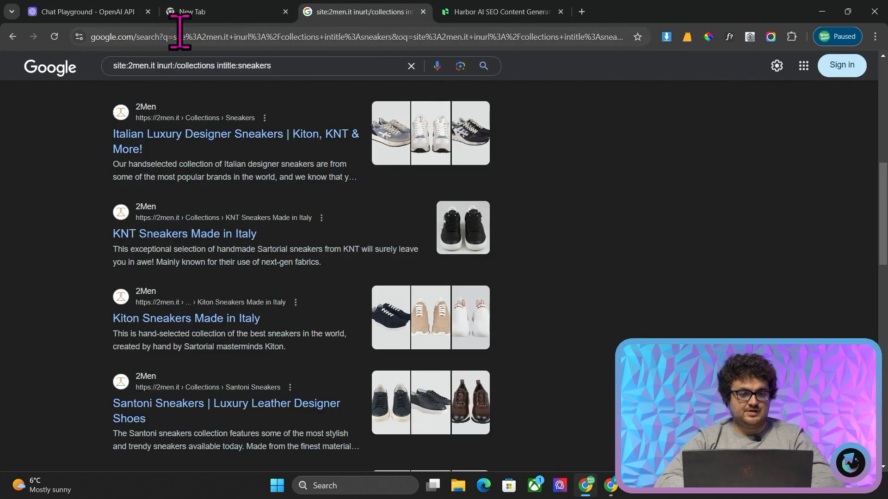
type("2men.it/collections/sneakers")
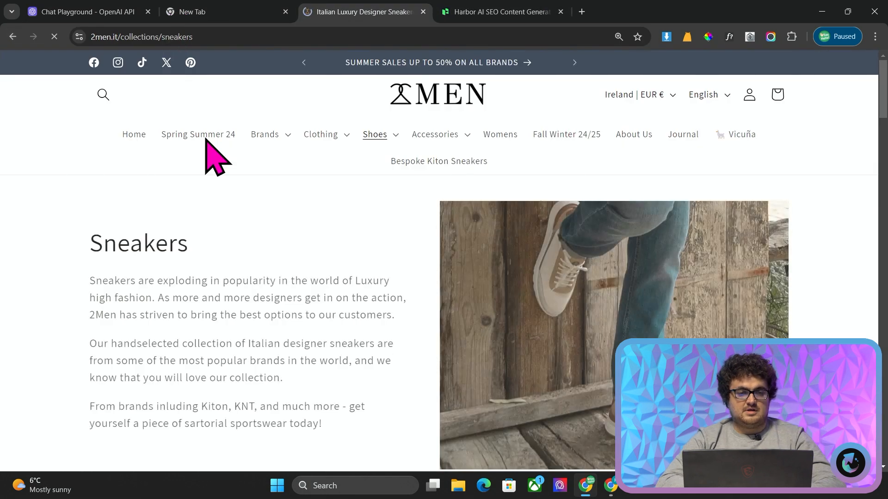
scroll(192, 302, "down", 9)
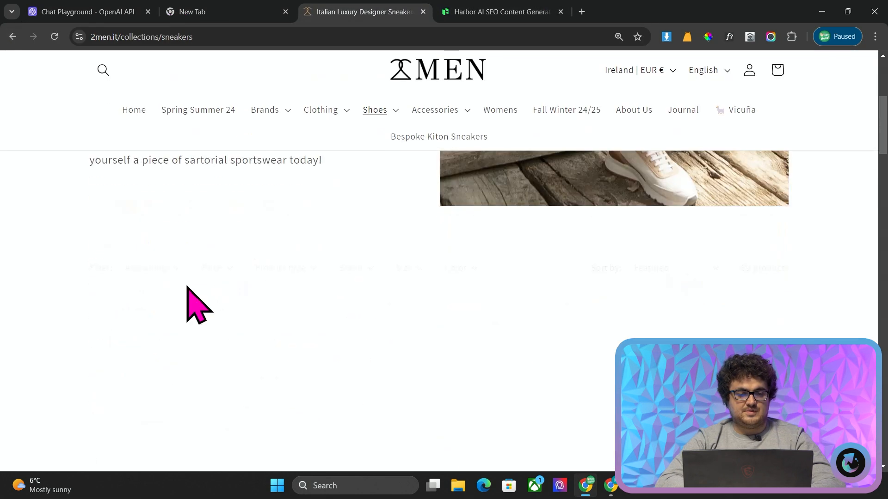
scroll(89, 206, "up", 7)
scroll(73, 188, "up", 1)
left_click_drag(73, 191, 440, 331)
left_click(32, 222)
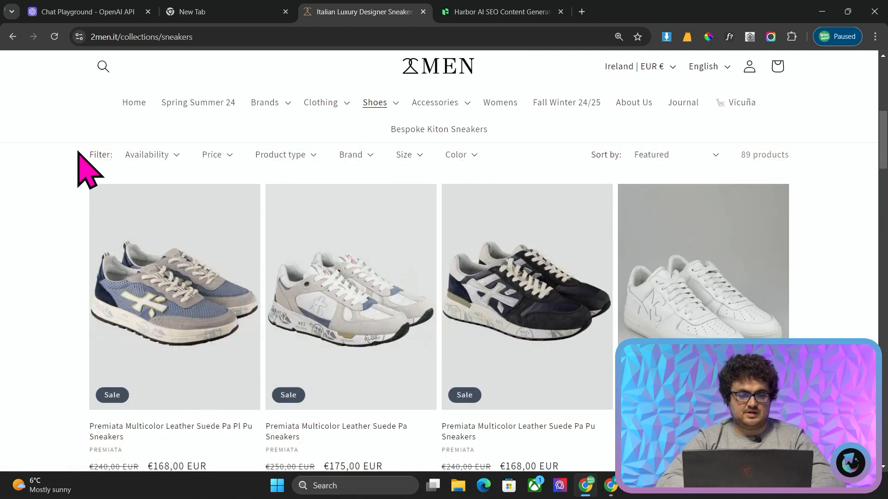
left_click_drag(50, 228, 693, 460)
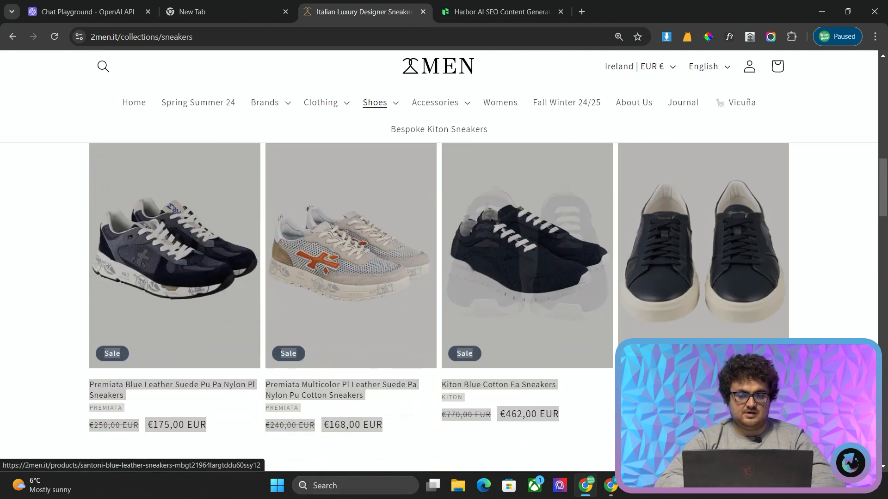
Convert the copied product listings to Markdown on pastetomarkdown.com, found by searching for "pastetomarkdown", and return to the playground
left_click(582, 12)
type("pastetomarkdown")
key("Return")
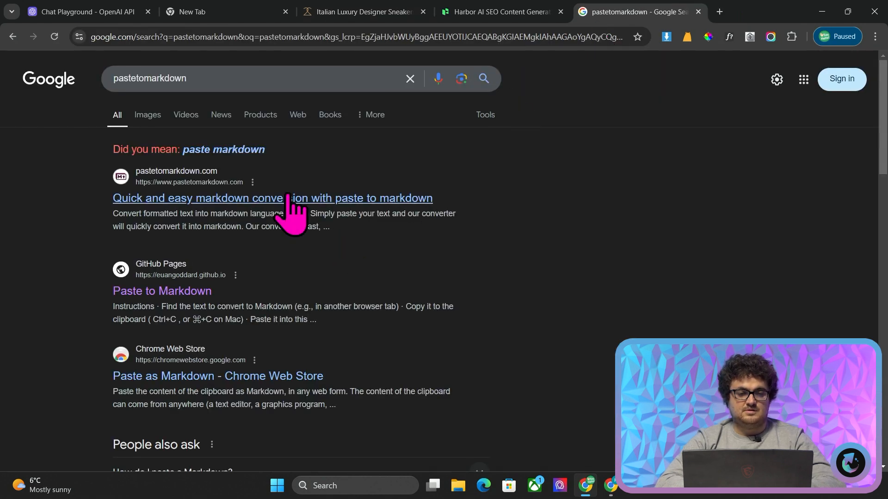
left_click(291, 199)
key("ctrl+v")
scroll(311, 264, "down", 4)
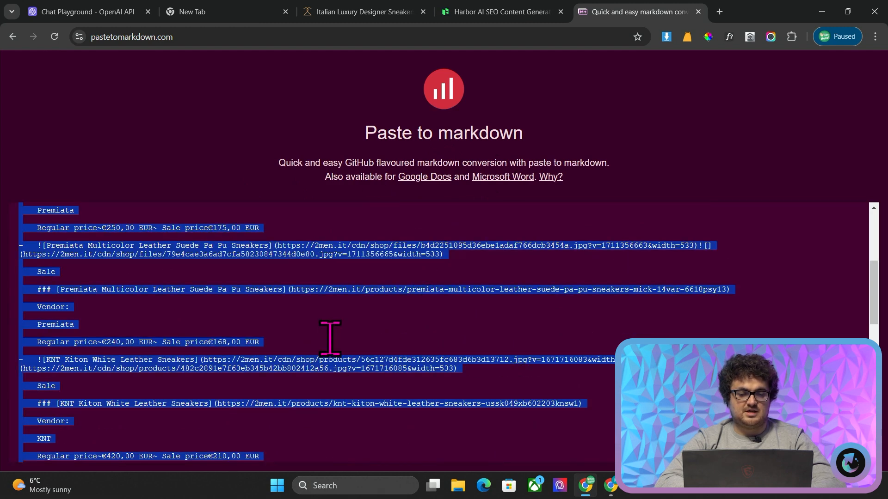
left_click(134, 12)
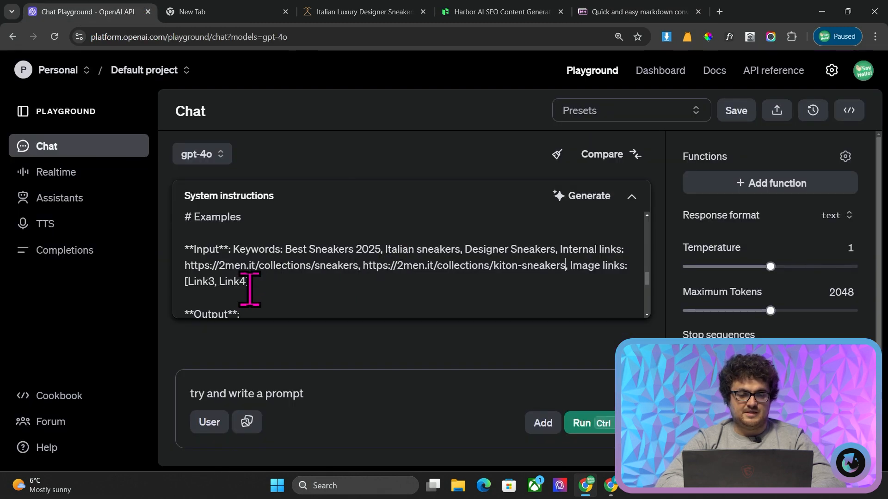
Replace the image link placeholders in the Examples input with the converted Markdown product listings and begin extending the "Image links" label with "an"
key("BackSpace")
scroll(269, 282, "down", 1)
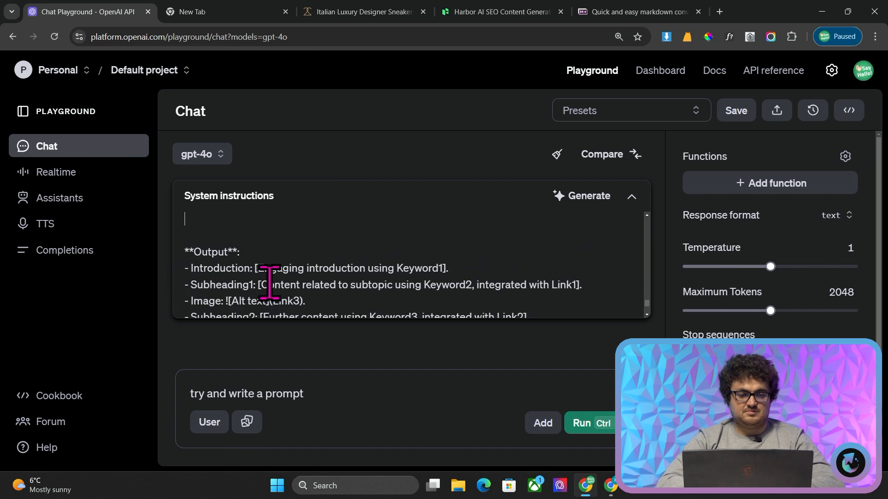
scroll(379, 263, "up", 13)
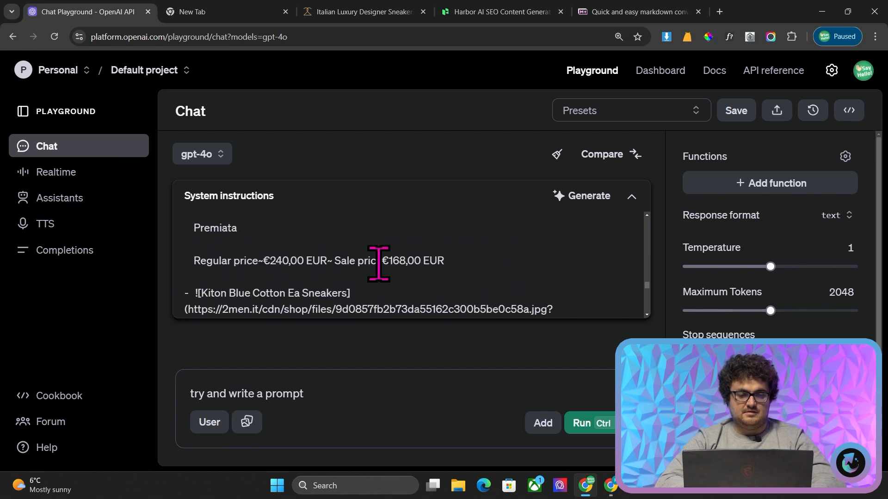
scroll(378, 264, "up", 12)
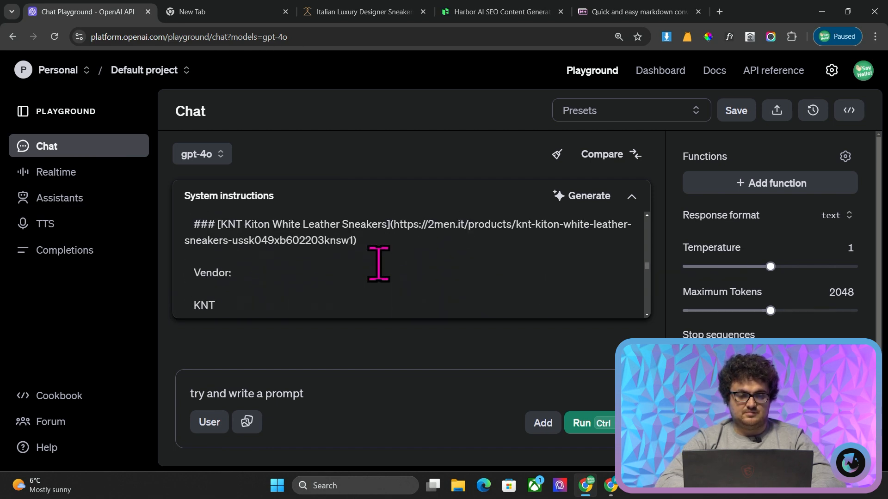
scroll(379, 264, "up", 5)
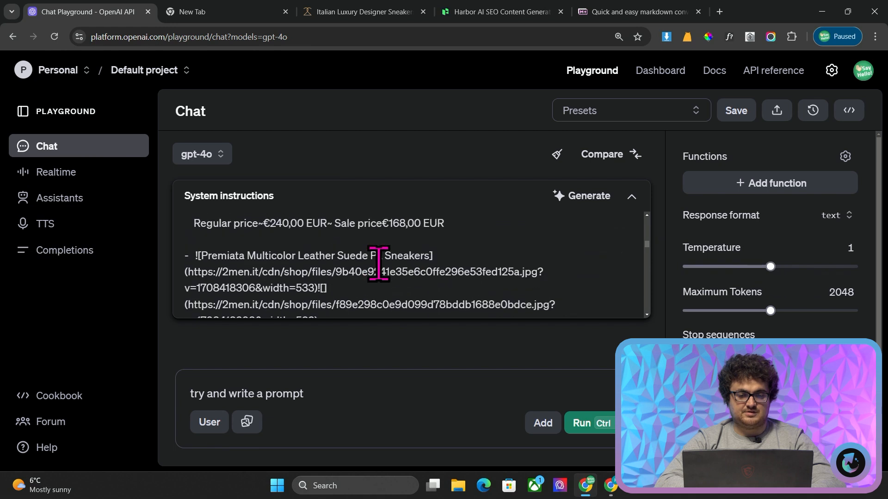
scroll(379, 263, "up", 10)
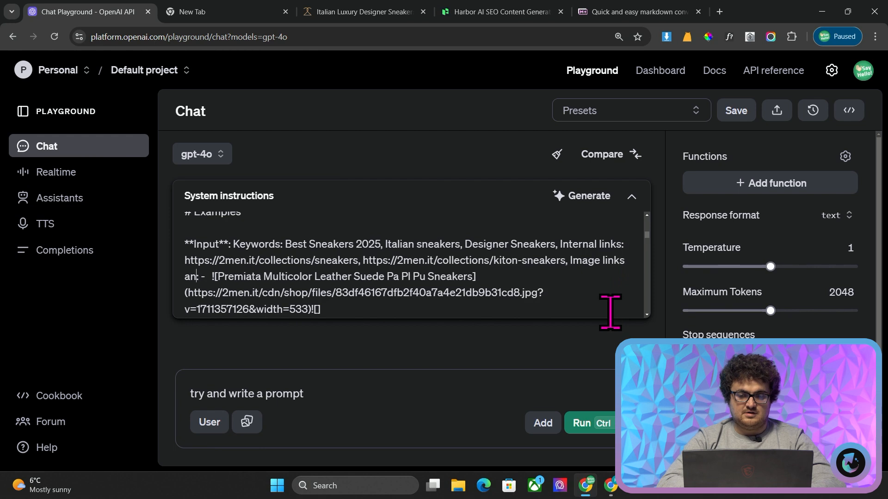
type("nformatio")
Copy the complete system instructions and submit them as a prompt to Claude at claude.ai in a new tab
key("ctrl+a")
scroll(414, 222, "down", 5)
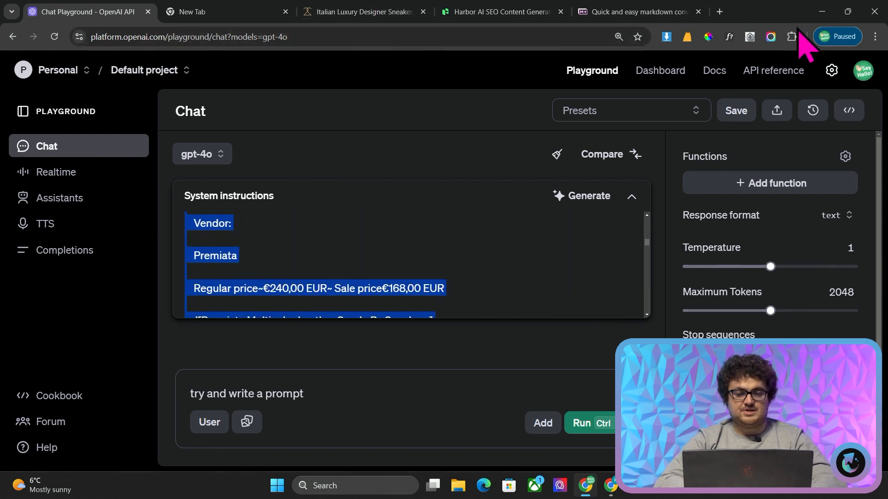
left_click(728, 13)
type("clau")
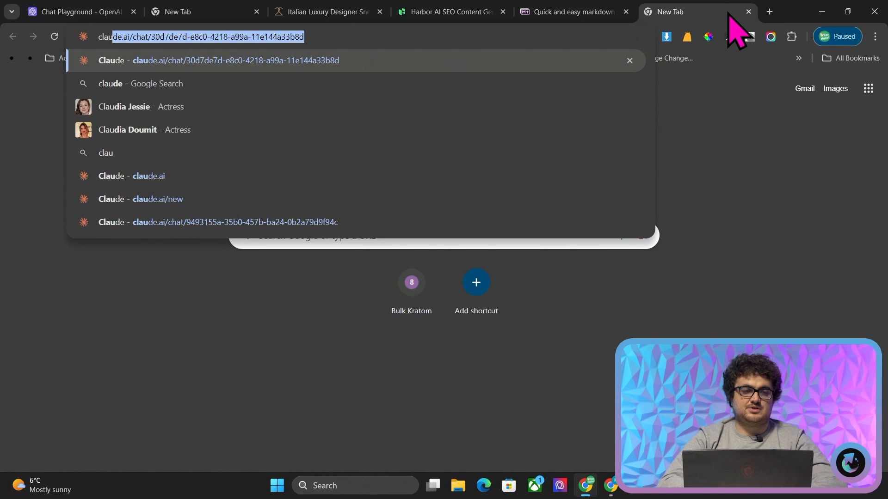
key("Return")
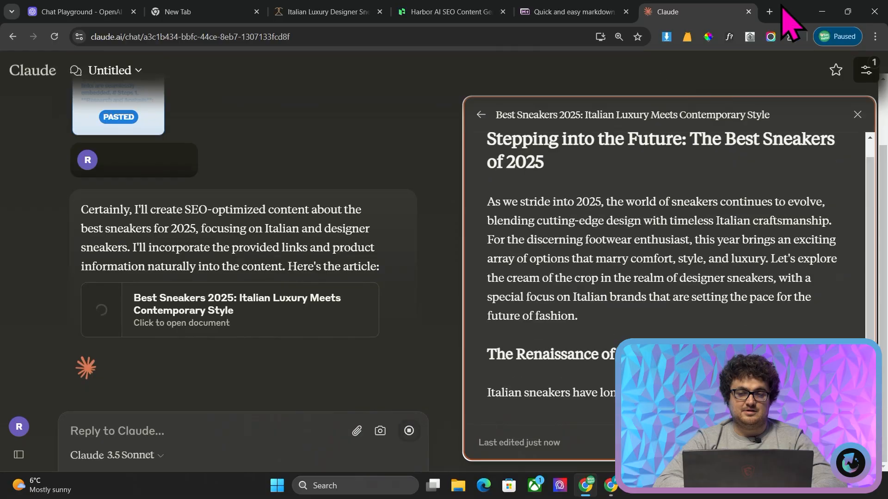
Open ChatGPT in a new tab, choose the o1-preview model and submit the same copied instructions as the prompt
left_click(769, 12)
type("chat")
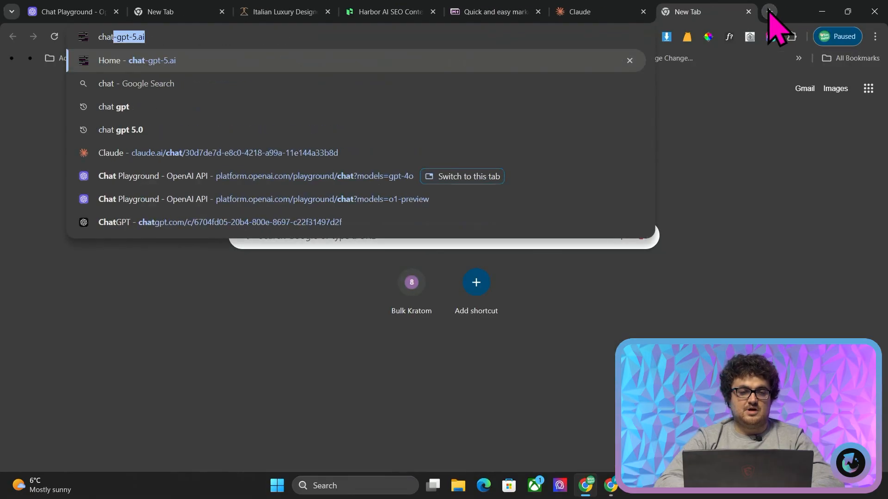
key("Return")
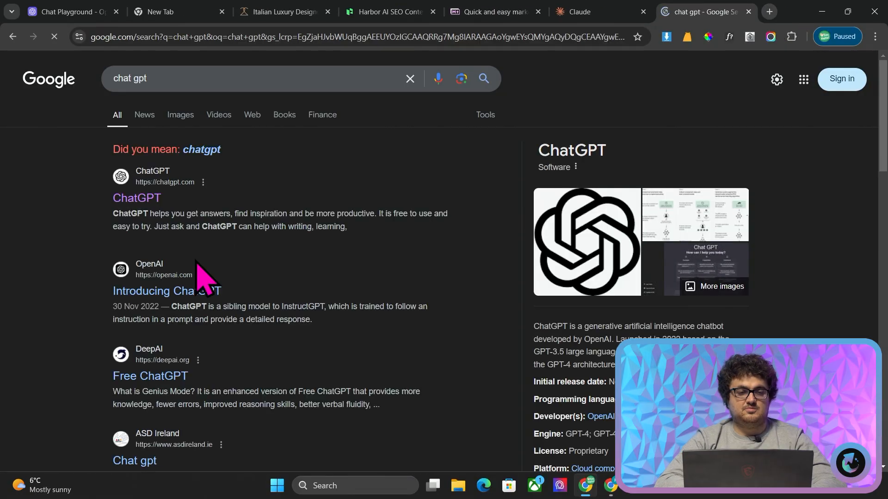
left_click(143, 200)
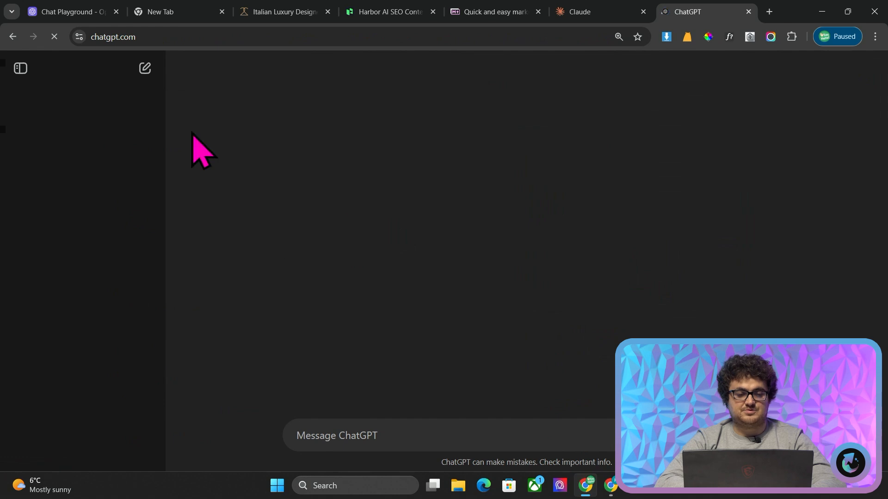
left_click(20, 69)
left_click(98, 69)
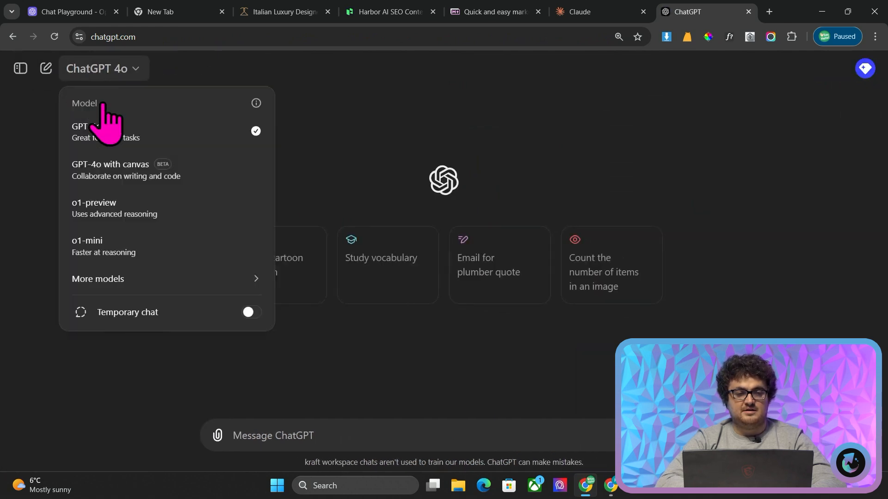
left_click(144, 208)
key("ctrl+v")
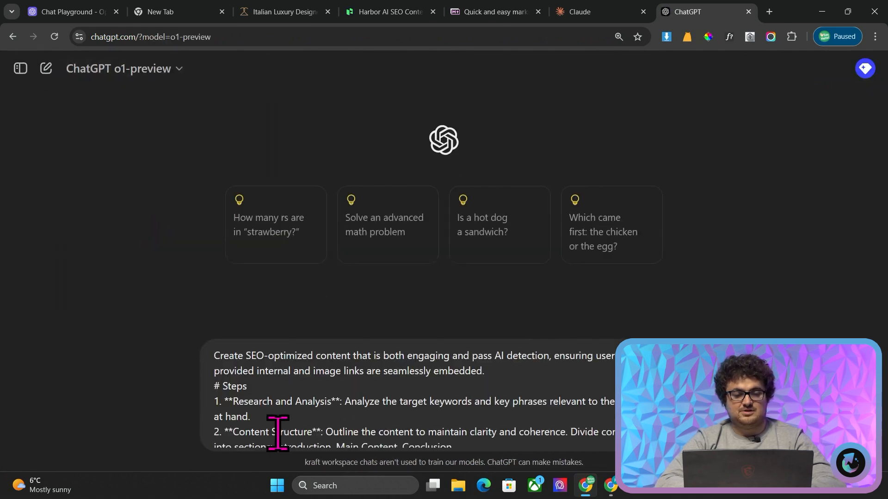
key("Return")
Review the title, subheadings and image placements of the Best Sneakers 2025 article generated by Claude
left_click(580, 12)
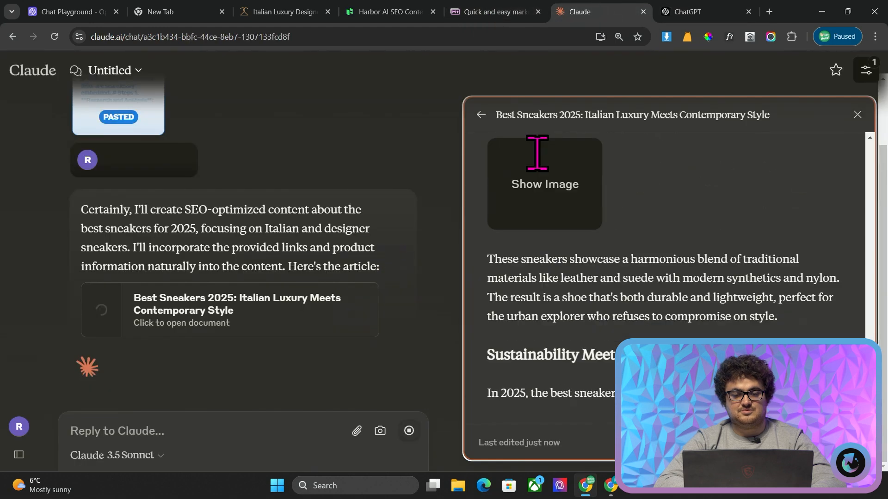
scroll(652, 252, "up", 15)
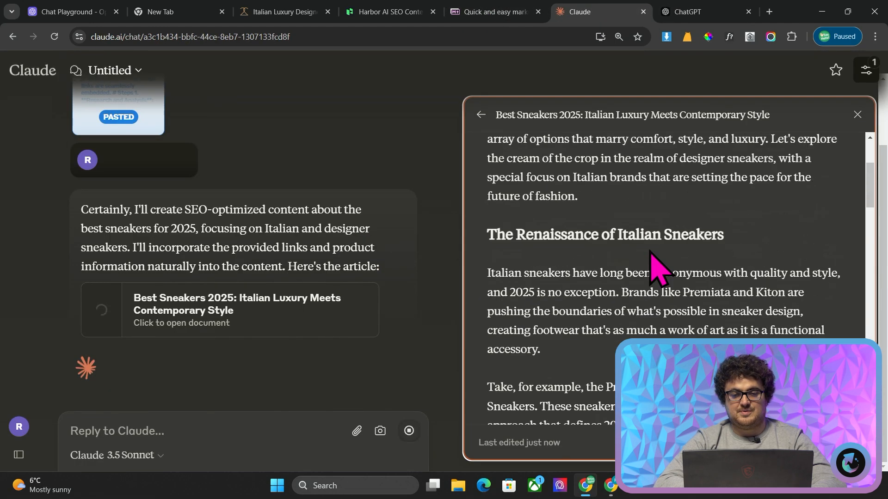
triple_click(544, 175)
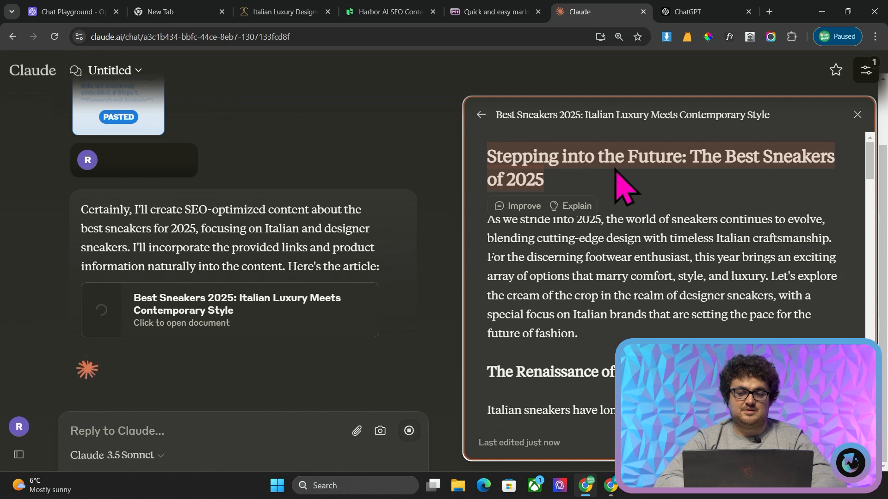
left_click(599, 174)
scroll(540, 177, "down", 3)
scroll(544, 179, "up", 3)
scroll(539, 178, "down", 10)
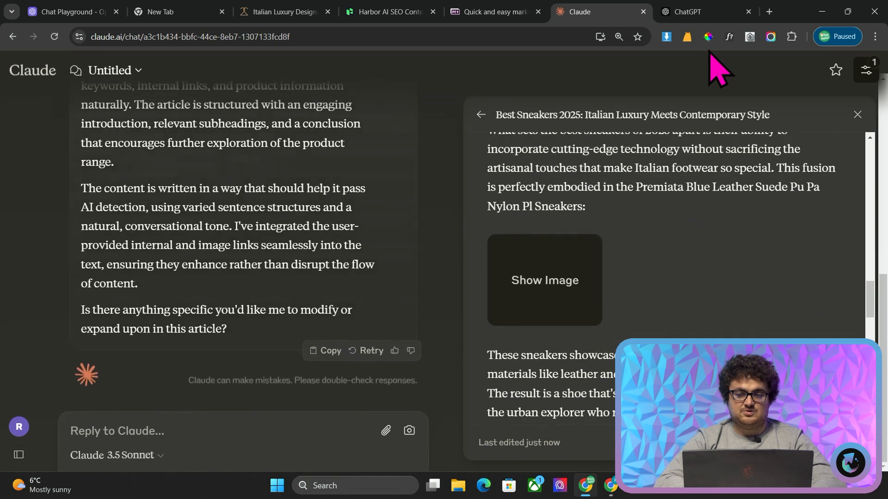
Convert Claude's copied article from Markdown to rendered text on markdowntohtml.com and select the whole preview for copying
left_click(769, 13)
type("ma")
key("Return")
left_click(277, 248)
key("ctrl+a")
key("ctrl+v")
scroll(676, 312, "down", 5)
scroll(676, 312, "down", 20)
left_click(576, 353)
key("ctrl+a")
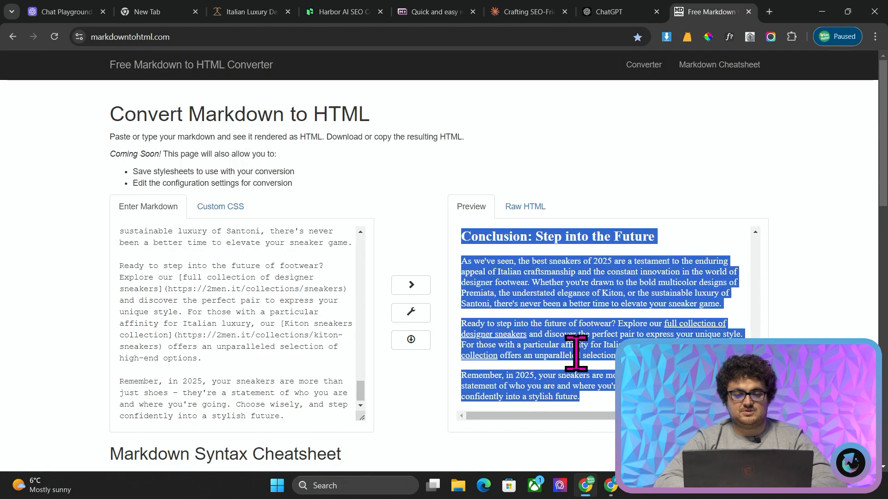
Switch to the other browser profile and open the GPTZero website at gptzero.me
left_click(835, 38)
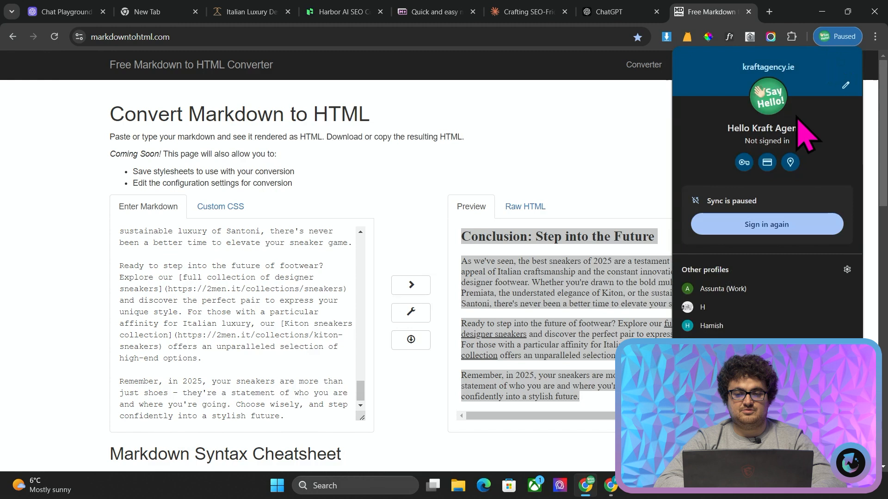
left_click(715, 330)
left_click(170, 7)
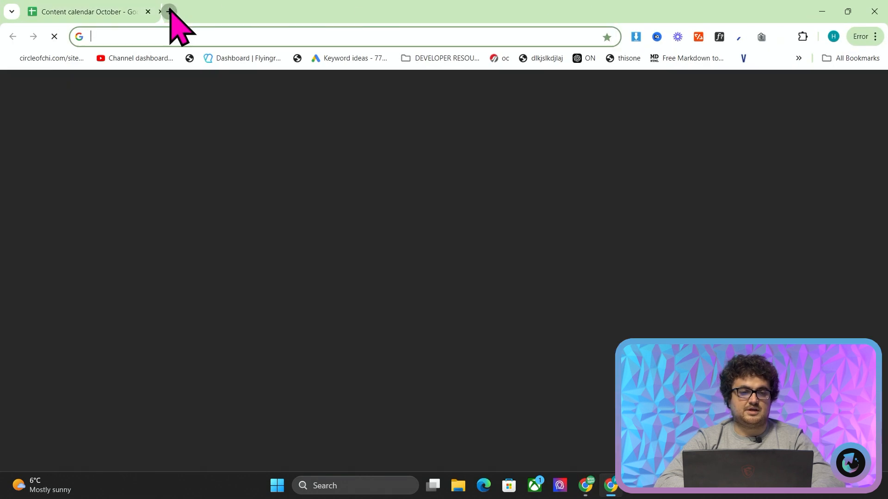
type("gptze")
key("Return")
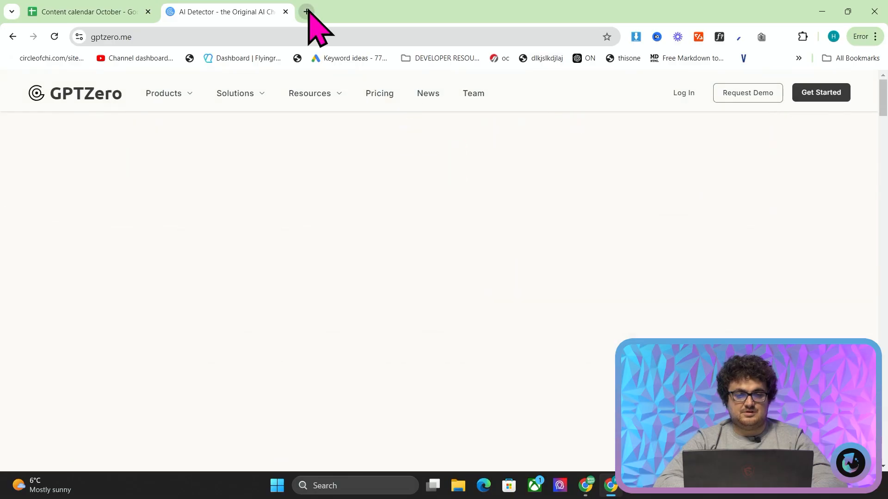
left_click(307, 11)
type("gpt")
key("Return")
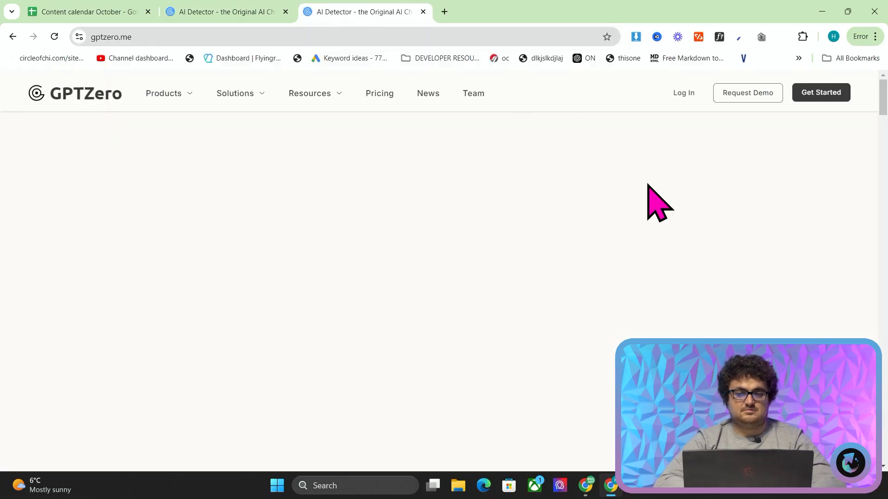
Open GPTZero's advanced AI scan page at app.gptzero.me with the signed-in account
scroll(597, 264, "down", 10)
left_click(855, 58)
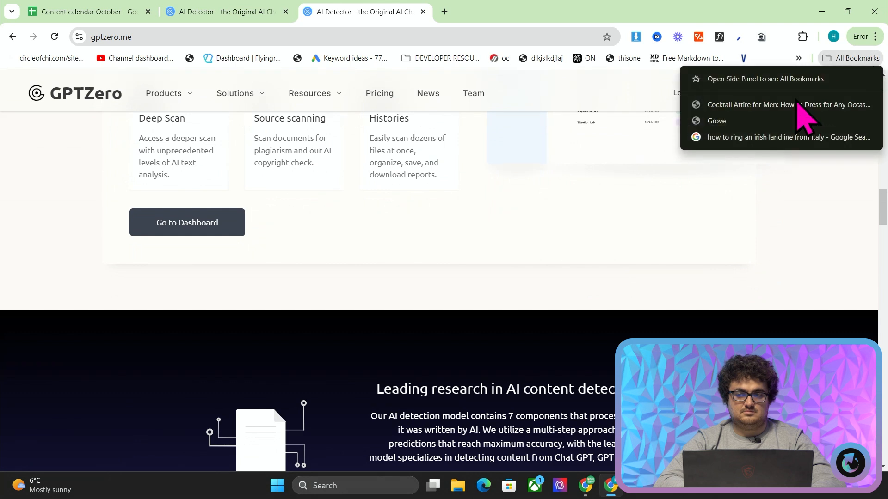
left_click(862, 37)
left_click(763, 115)
type("g")
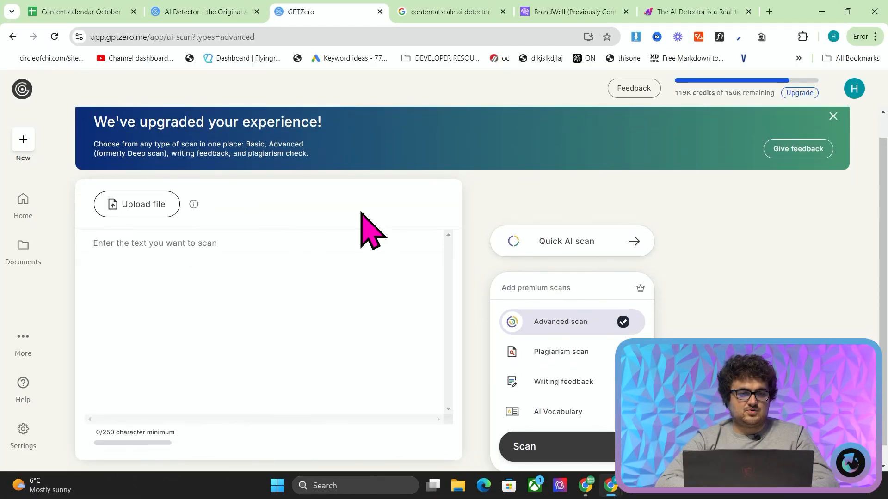
Run a Quick AI scan of Claude's sneaker article in GPTZero and examine the highlighted passages
key("ctrl+v")
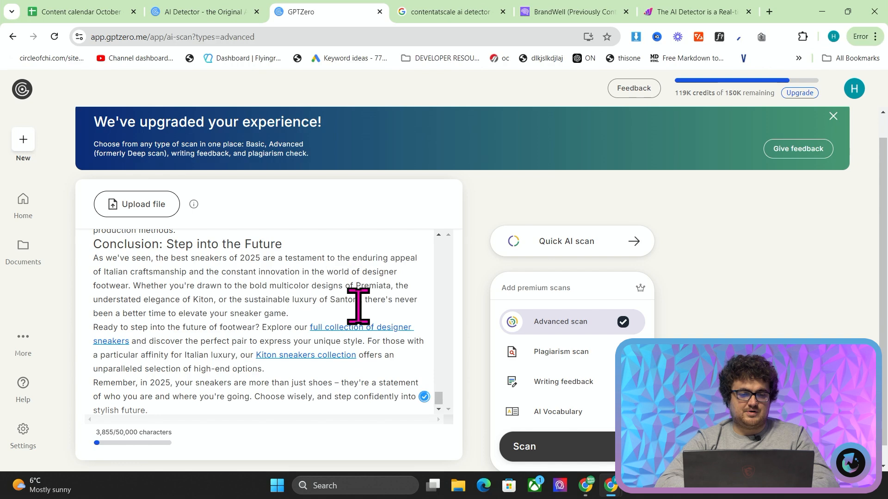
scroll(403, 169, "down", 1)
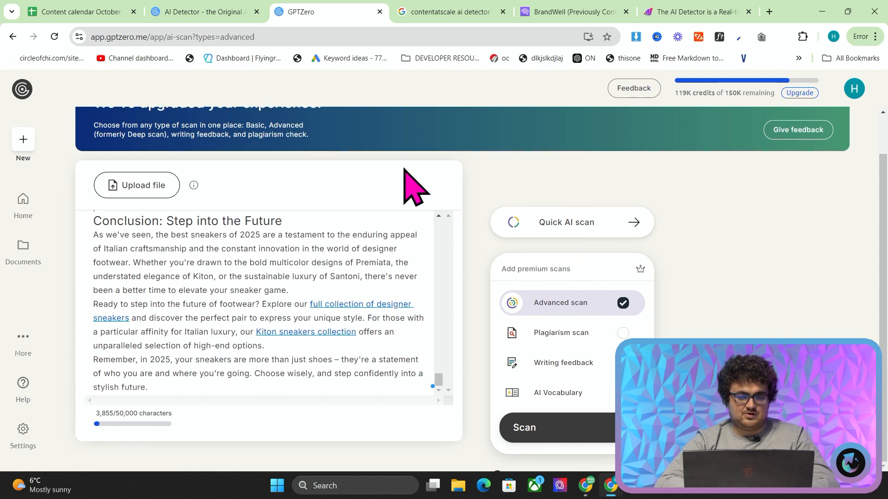
left_click(558, 222)
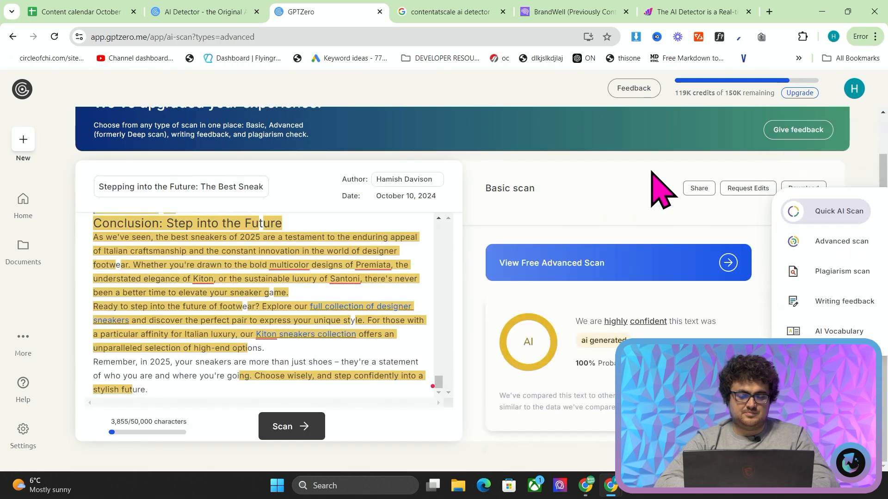
scroll(360, 287, "up", 20)
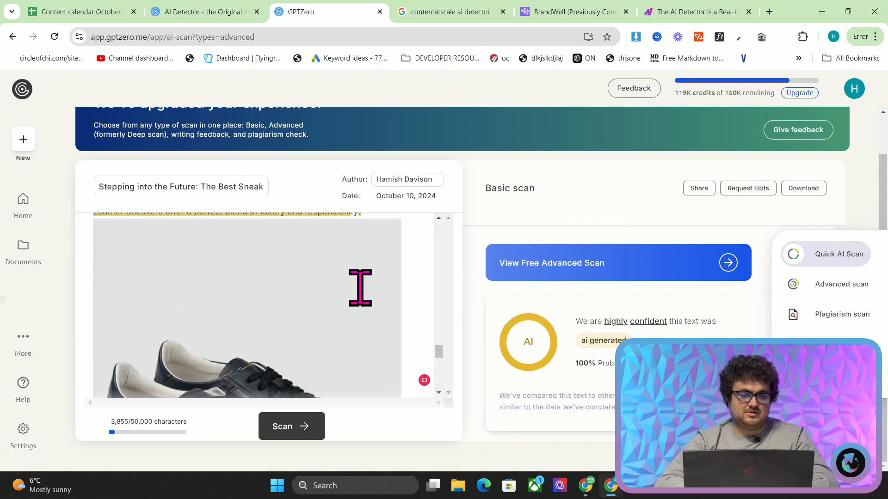
scroll(360, 288, "up", 1)
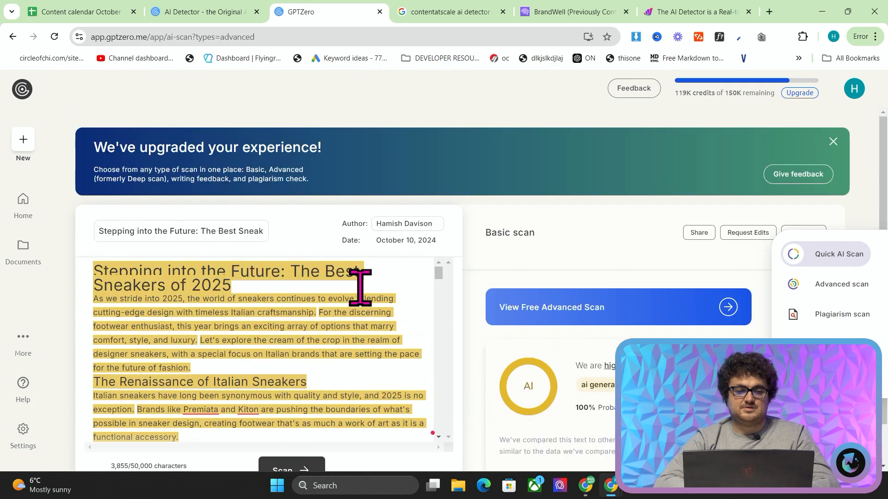
scroll(330, 192, "down", 1)
scroll(330, 193, "down", 1)
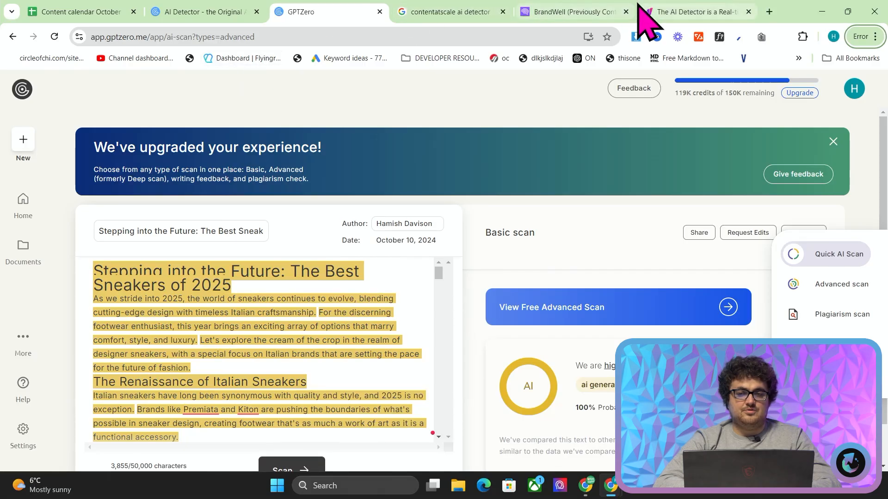
Convert the o1-preview article copied from ChatGPT on markdowntohtml.com, replacing the previous Markdown, and copy the rendered preview
key("alt+Tab")
key("alt+Tab")
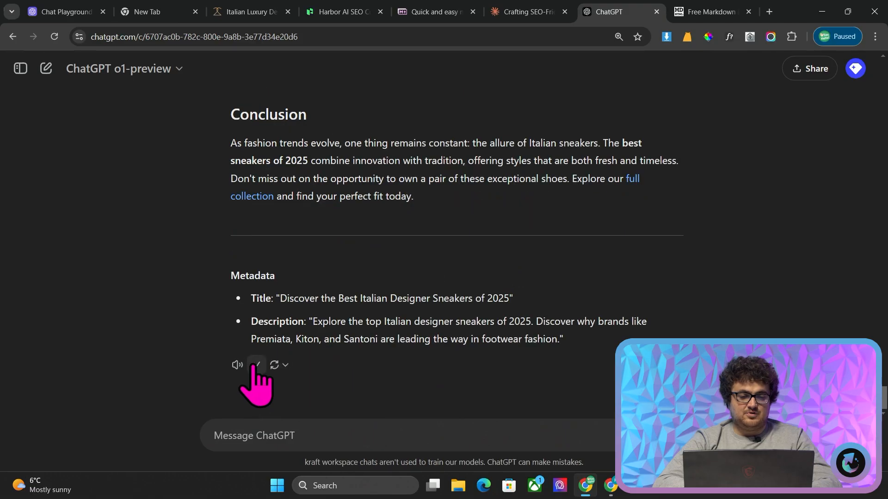
left_click(708, 12)
key("ctrl+a")
key("ctrl+v")
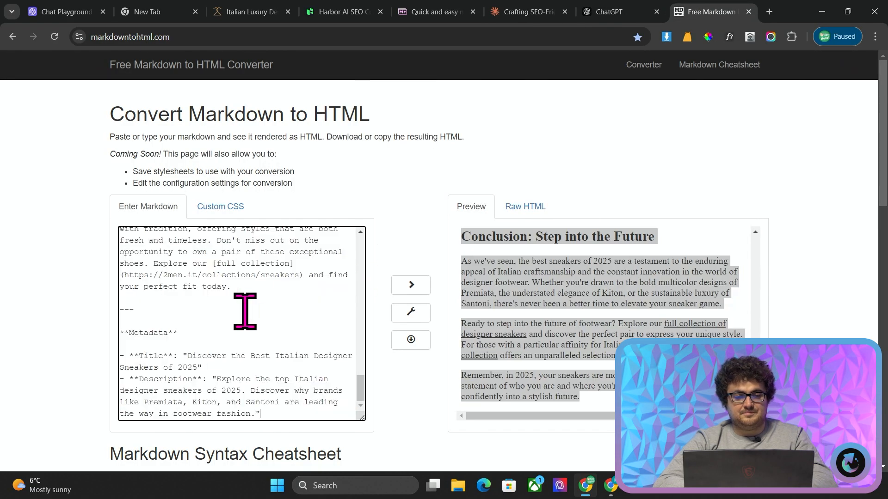
scroll(270, 307, "up", 2)
left_click(642, 284)
key("ctrl+a")
scroll(654, 297, "up", 15)
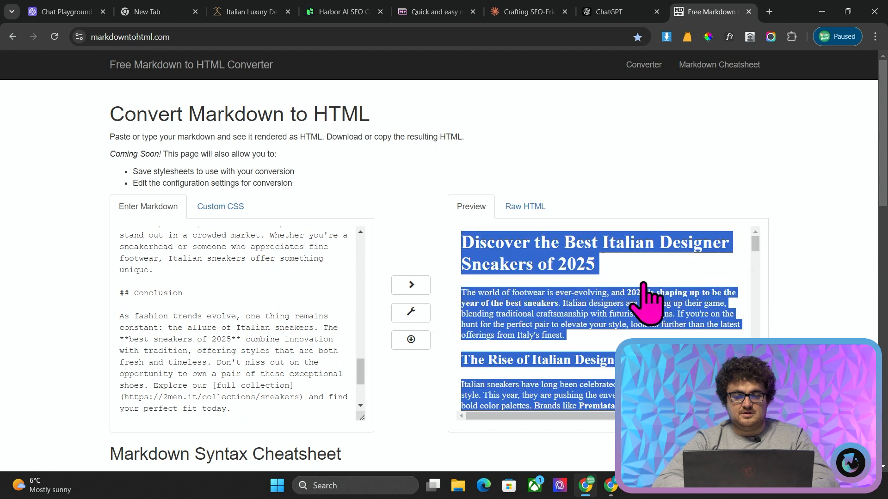
left_click(595, 250)
Switch to GPTZero, paste the converted o1-preview sneaker article and run an Advanced scan on it
key("alt+Tab")
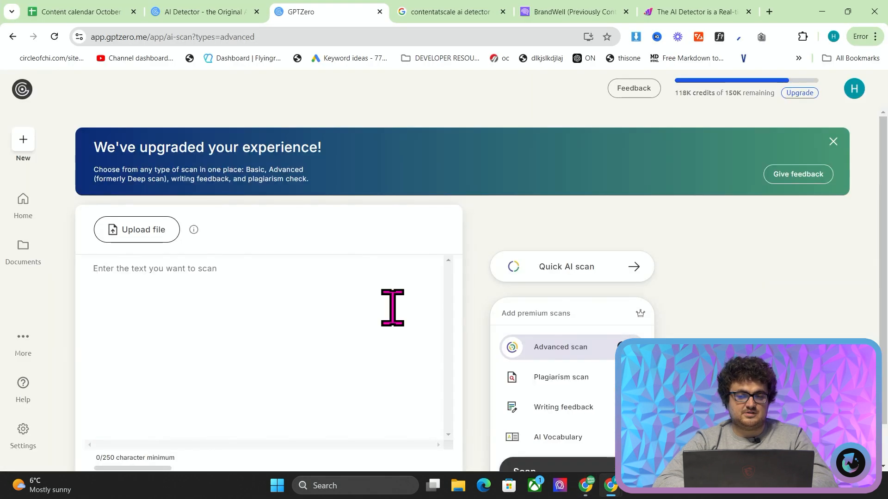
key("ctrl+v")
scroll(504, 252, "down", 1)
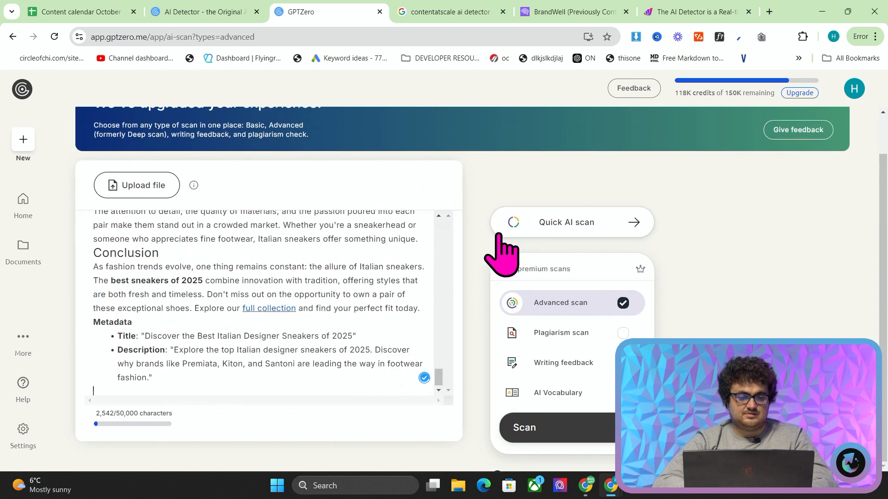
left_click(529, 432)
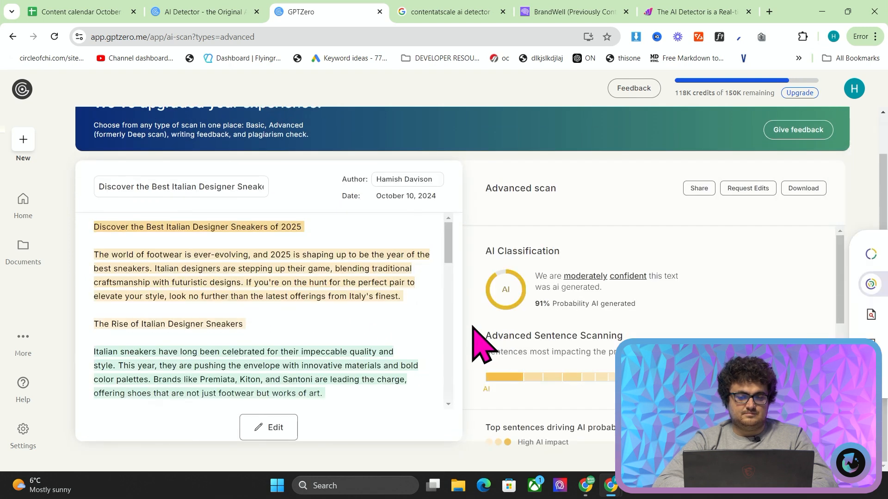
Examine the Advanced scan's AI classification, its sentence scanning section and the highlighted passages throughout the article
scroll(553, 305, "down", 2)
scroll(554, 305, "up", 2)
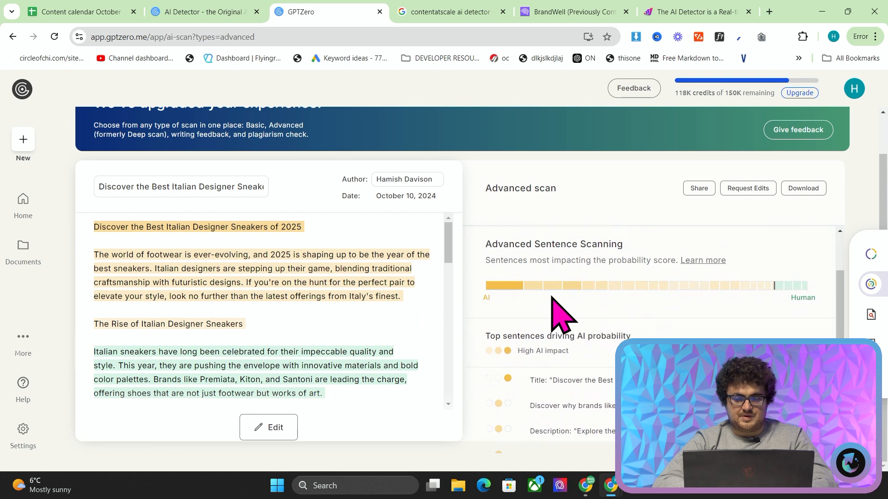
scroll(317, 311, "up", 1)
scroll(311, 317, "down", 5)
scroll(309, 311, "down", 5)
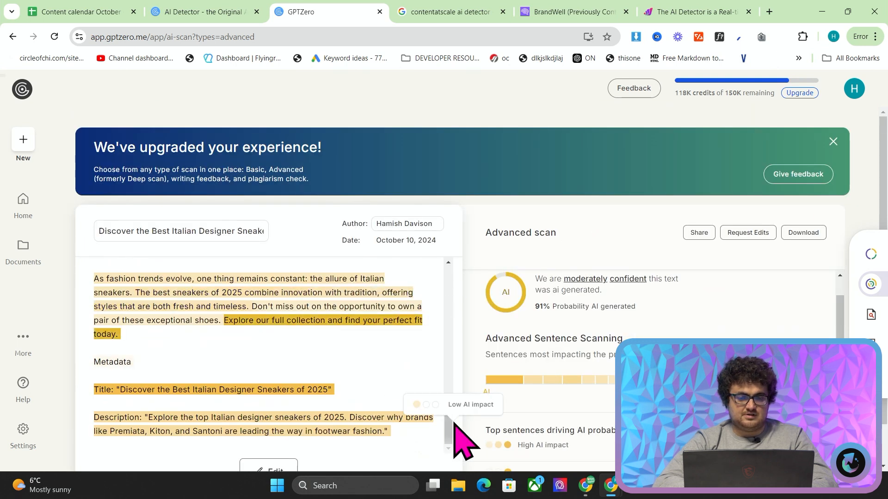
left_click_drag(449, 421, 450, 266)
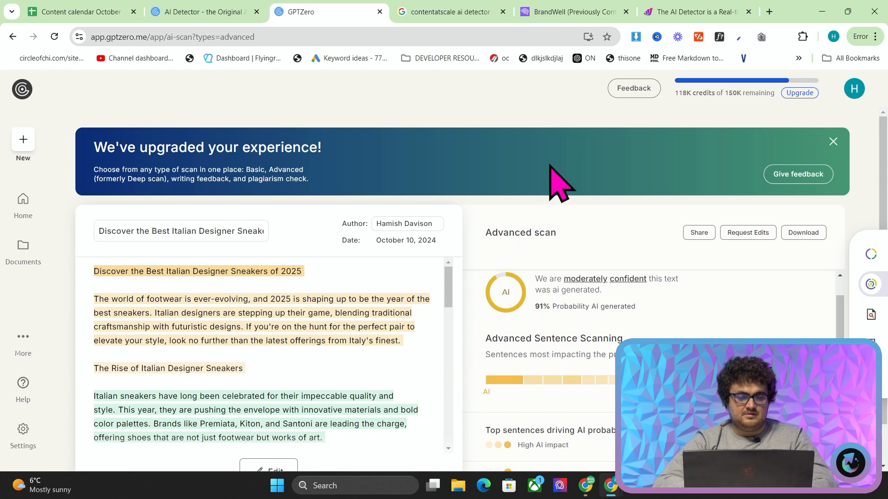
scroll(551, 174, "down", 1)
scroll(402, 232, "down", 2)
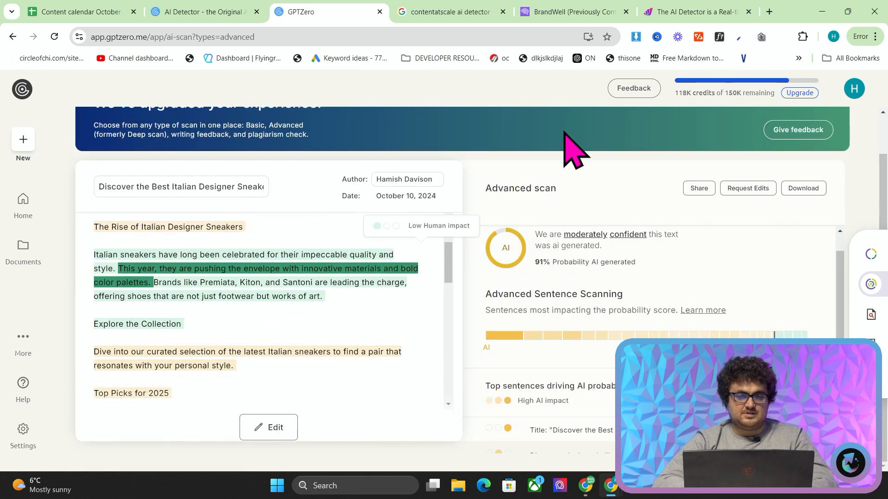
Switch to the OpenAI Playground and try generating system instructions from a request to think about how AI detectors would detect AI content
left_click(412, 13)
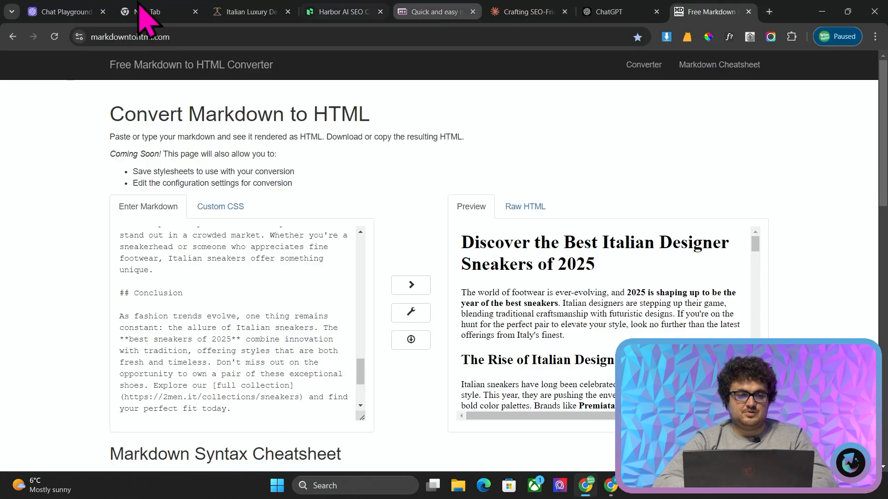
left_click(31, 11)
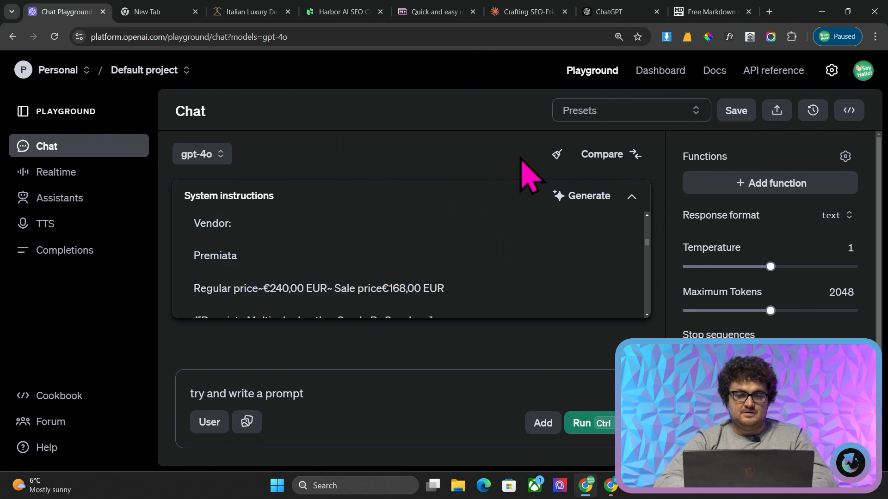
left_click(582, 196)
type("Please")
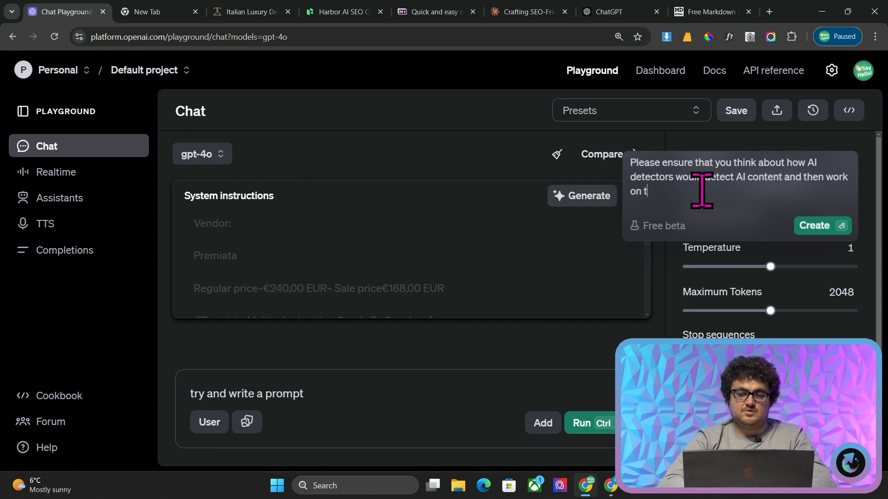
key("Return")
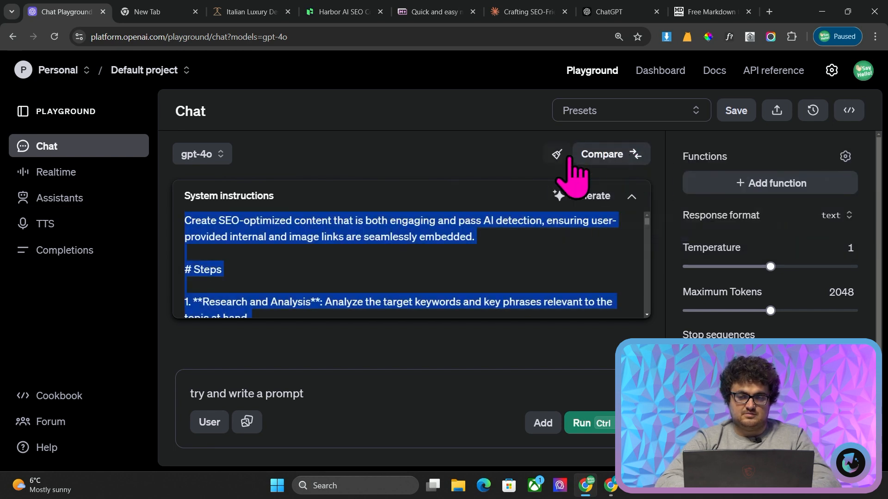
Generate new system instructions from a request to outsmart AI detectors and be read as human content, followed by "here's my current prompt:"
left_click(575, 199)
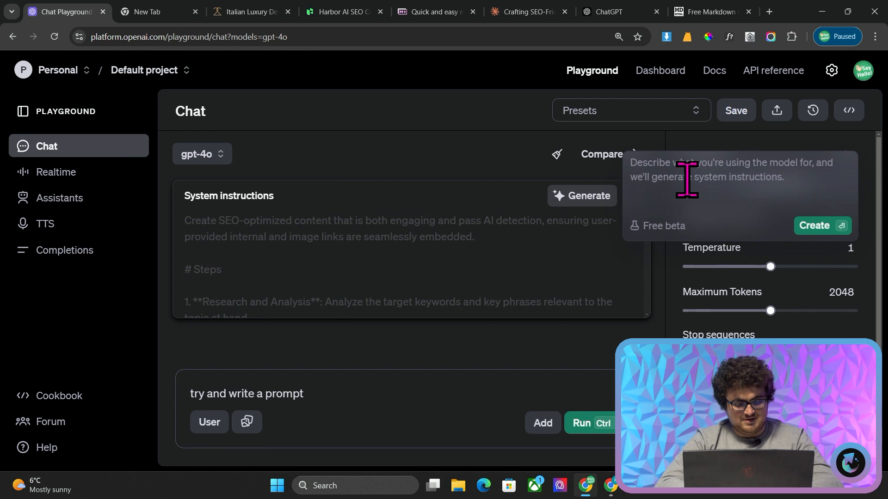
type("Think")
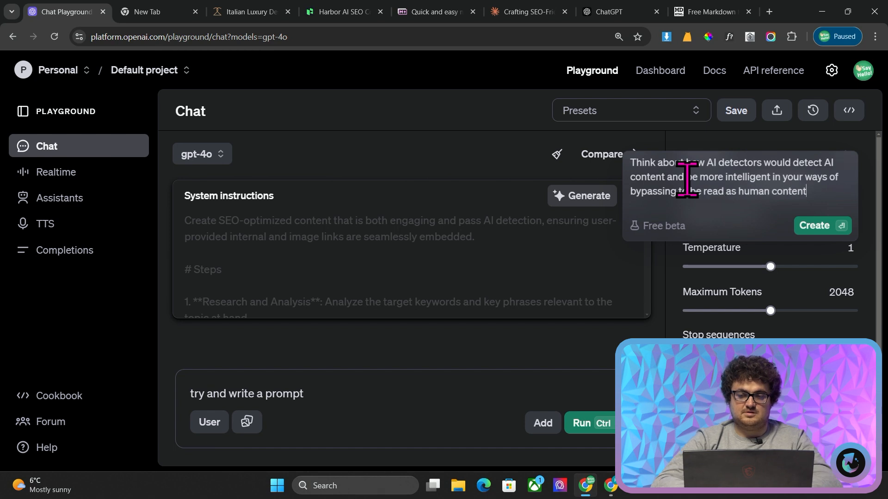
key("shift+Return")
key("shift+Return")
left_click(826, 176)
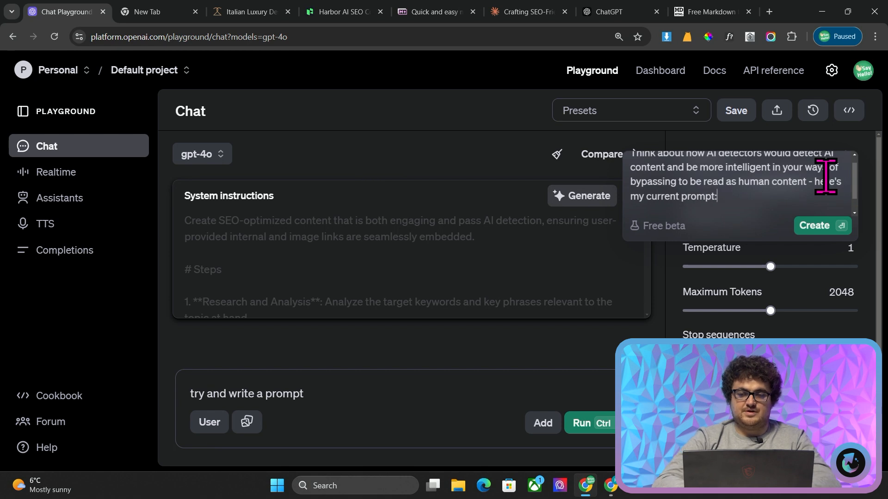
key("Return")
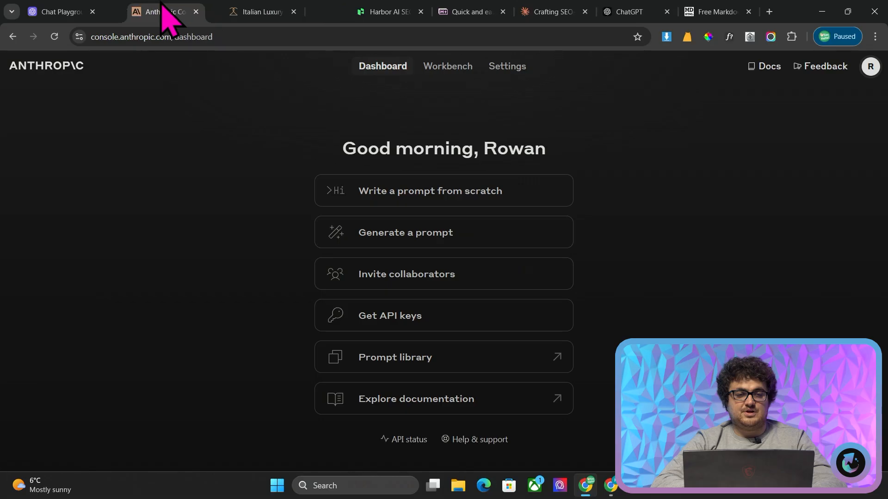
Generate a prompt in the Anthropic Console for SEO optimized content that can bypass AI detection and takes internal links, image embeds and keywords as inputs
left_click(333, 238)
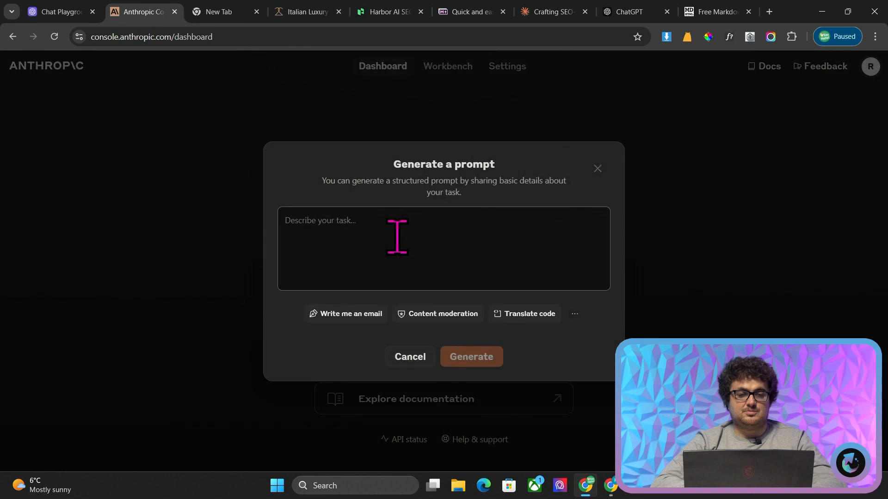
left_click(397, 236)
key("ctrl+v")
key("ctrl+z")
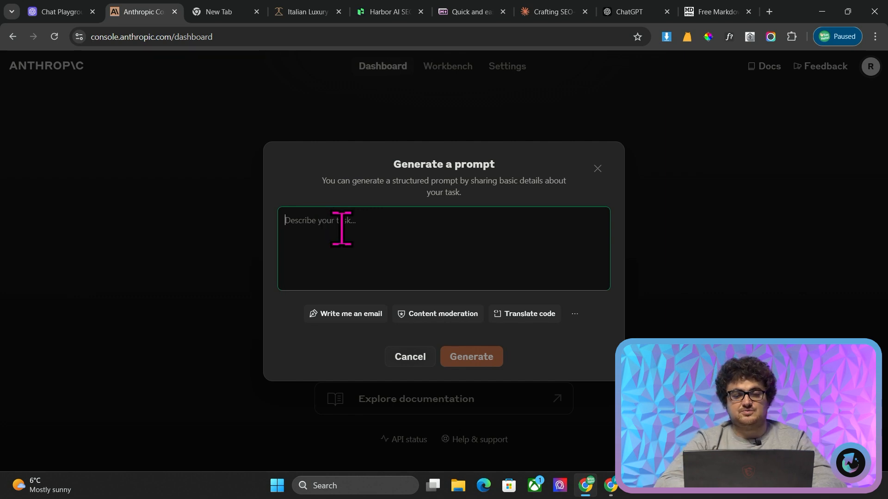
type("I w")
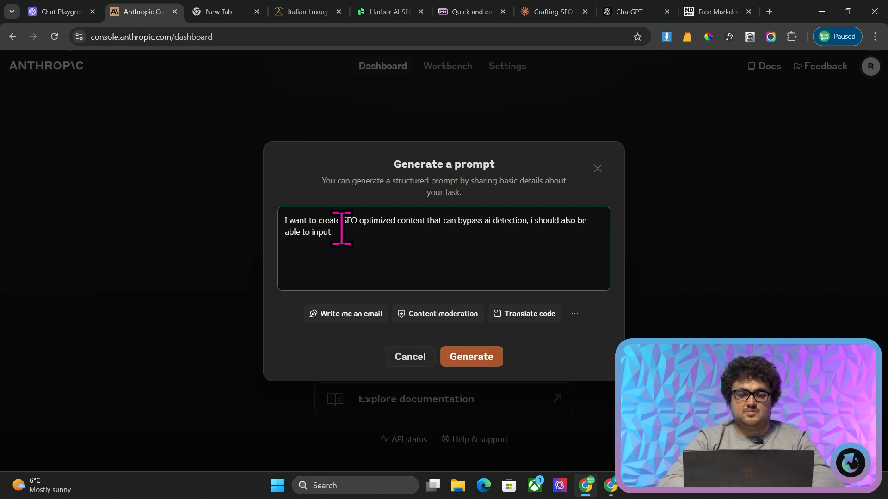
type("and image embeds, and keywords")
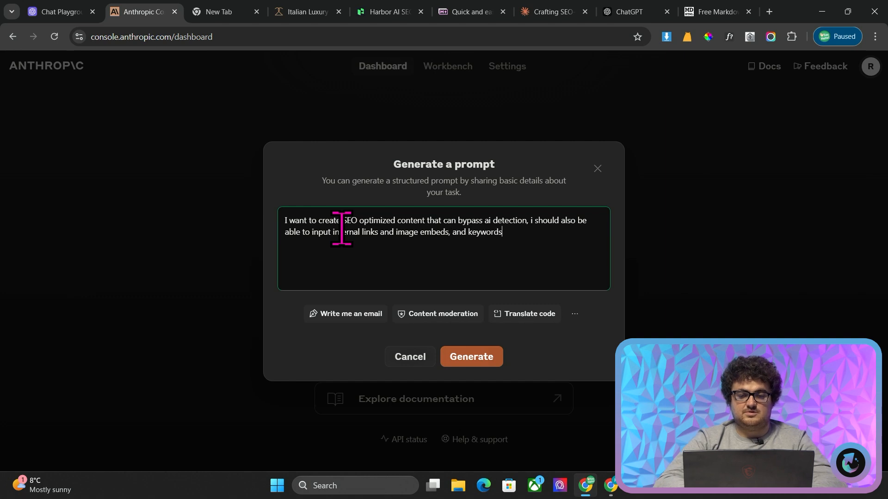
left_click(458, 359)
Review the generated system instructions in the Playground, and return to the Anthropic Console to continue with its generated prompt in the Workbench
left_click(51, 10)
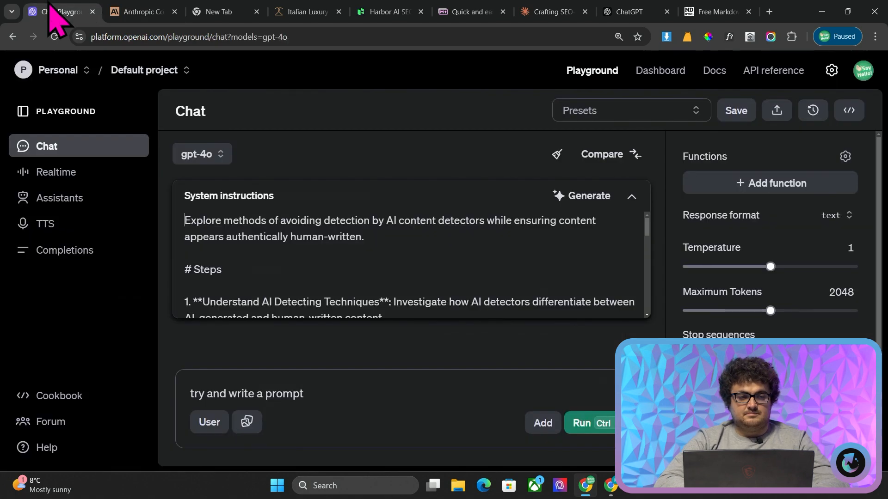
scroll(438, 249, "down", 2)
scroll(438, 249, "down", 10)
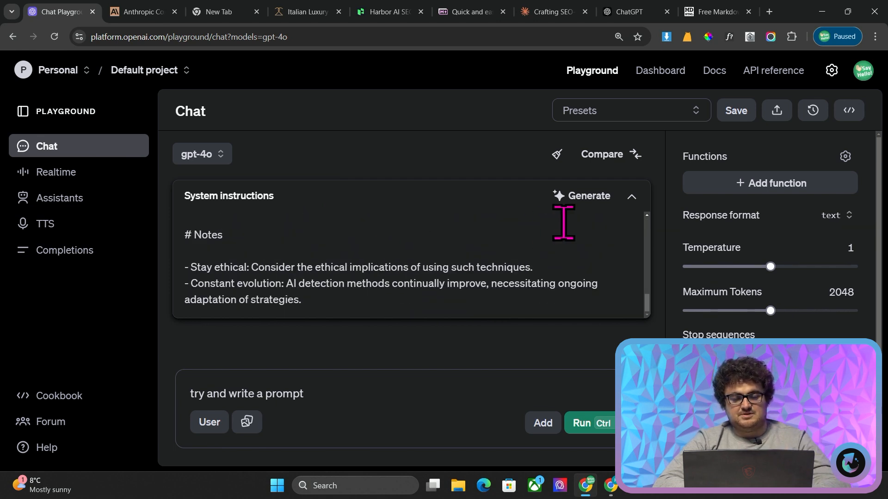
left_click(141, 13)
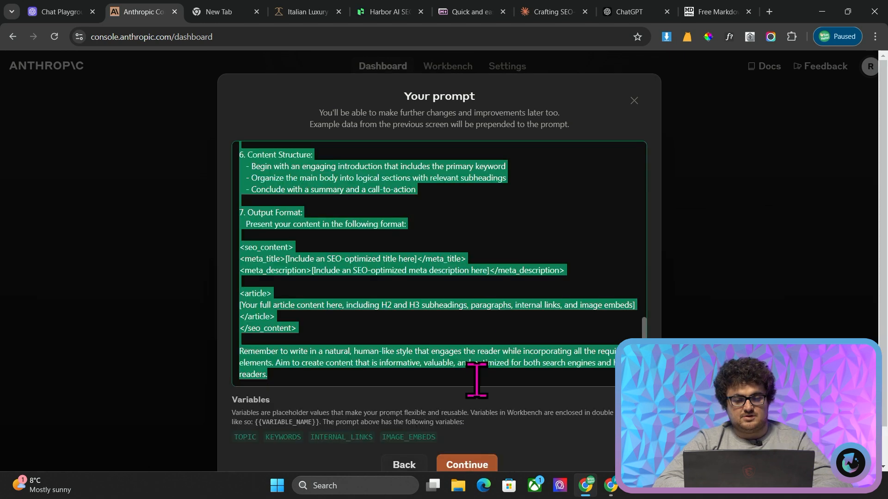
left_click(466, 465)
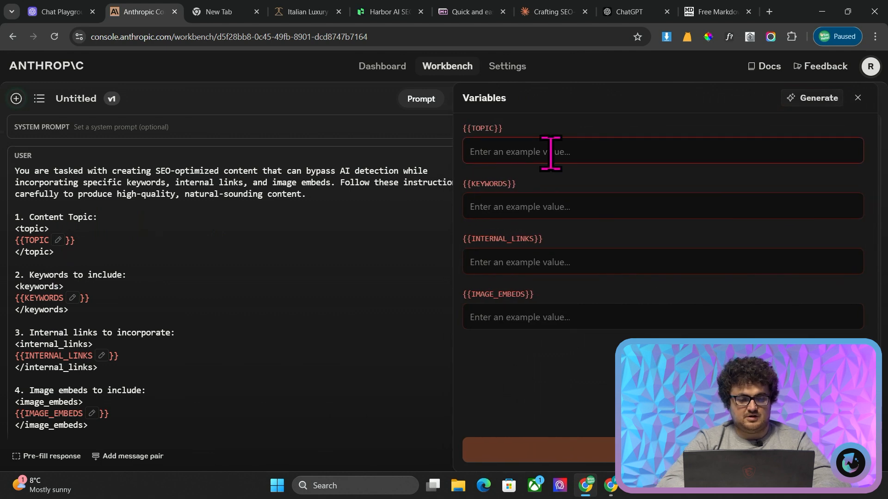
Set the TOPIC variable to "Italian Sneakers" and KEYWORDS to "Kiton Sneakers, Designer Sneakers, Italian Sneakers"
type("Italian Sneakers")
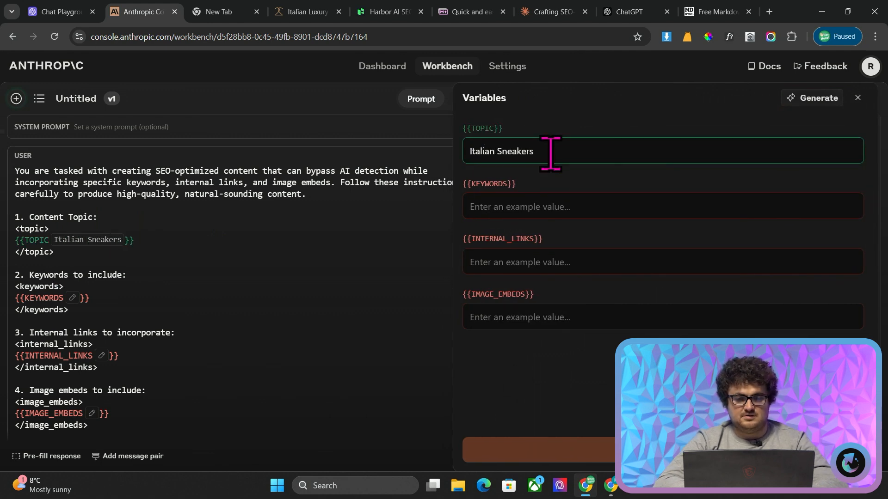
left_click(524, 201)
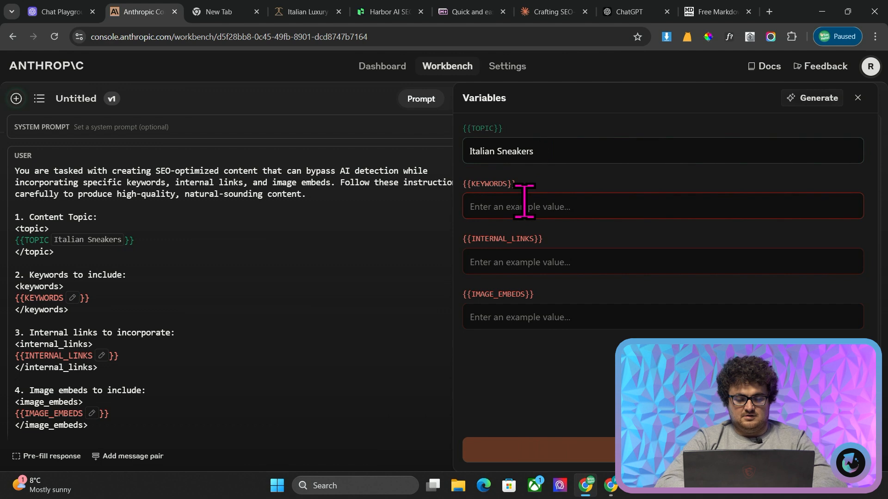
type("Kiton Sneakers, Designer Sneak")
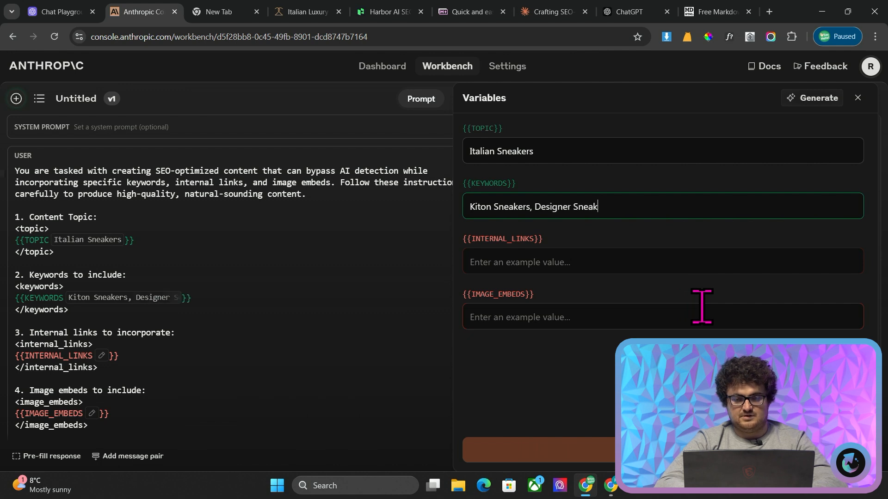
key("Tab")
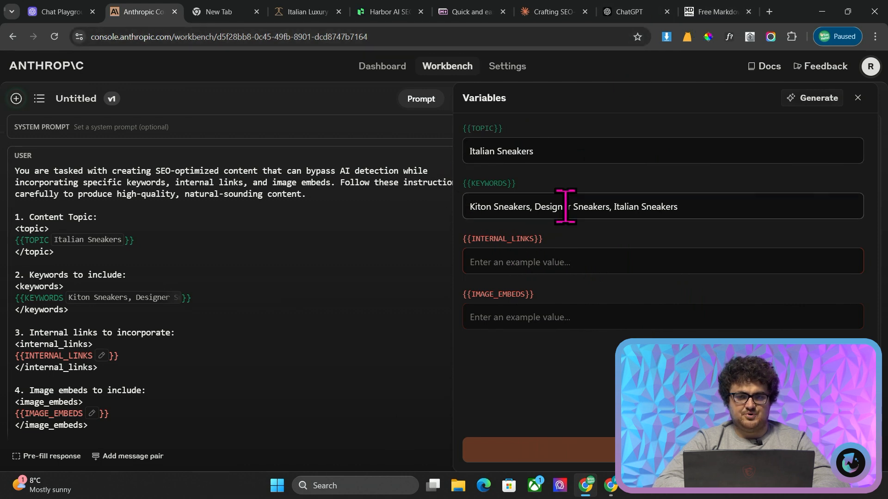
left_click(52, 11)
scroll(367, 254, "up", 10)
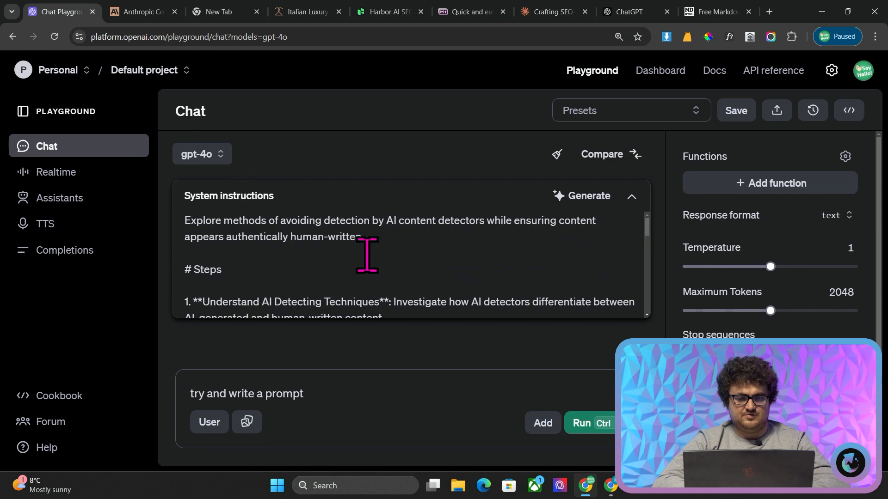
scroll(366, 254, "down", 3)
left_click(157, 12)
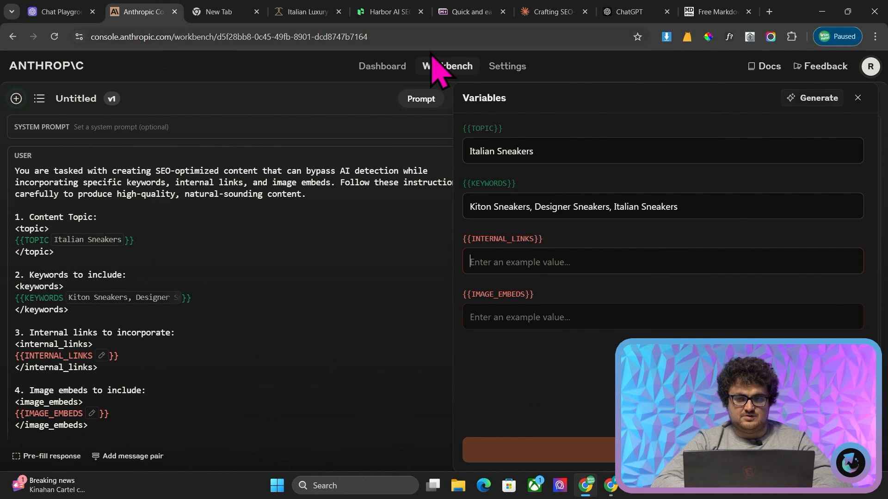
left_click(326, 7)
left_click(259, 37)
key("ctrl+c")
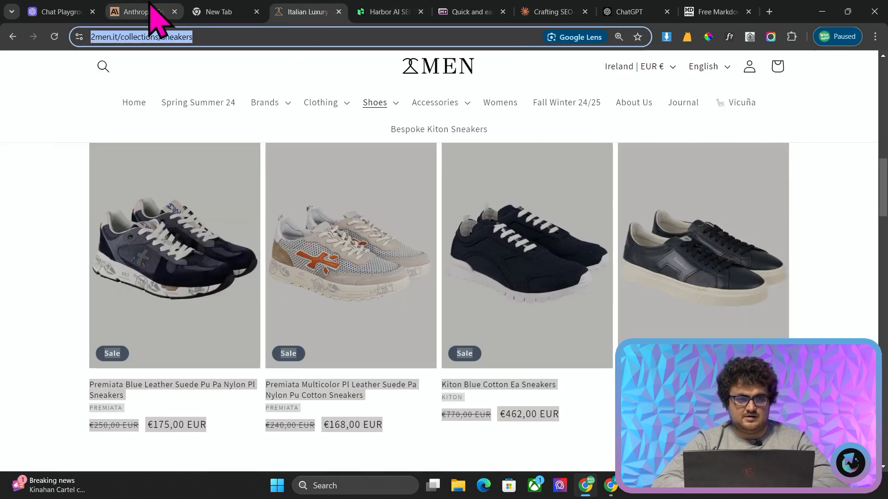
left_click(159, 12)
left_click(622, 262)
key("ctrl+v")
type(",")
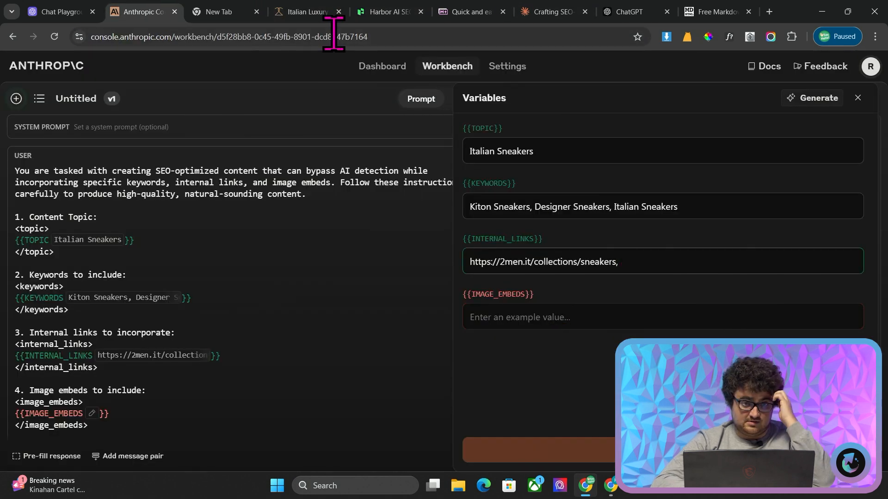
left_click(305, 11)
left_click(255, 37)
double_click(259, 37)
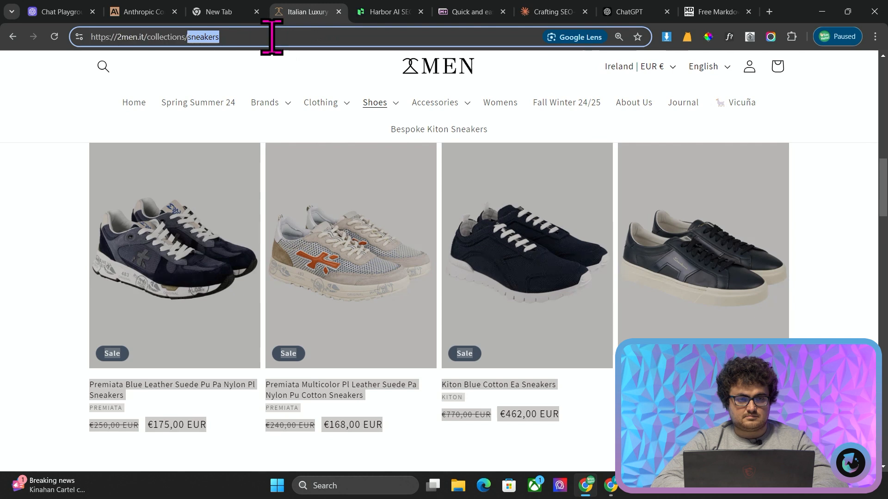
type("kiton-sneakers")
key("ctrl+a")
key("ctrl+c")
key("Return")
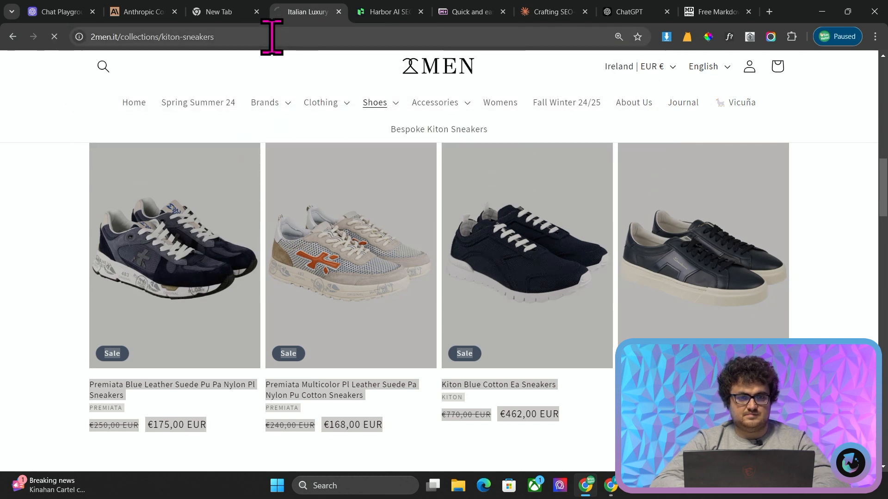
left_click(143, 12)
key("ctrl+v")
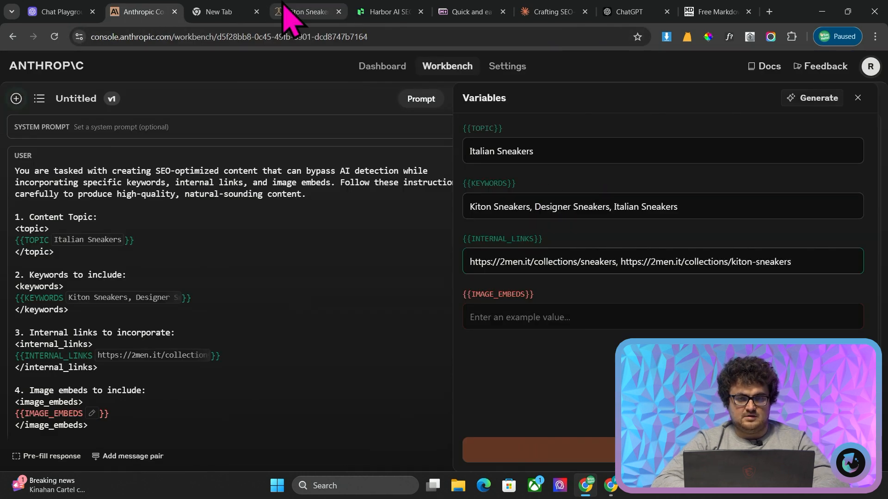
Return 2men.it to the sneakers collection and open its product listing converted to markdown in Paste to Markdown
left_click(246, 11)
left_click(284, 11)
left_click(12, 36)
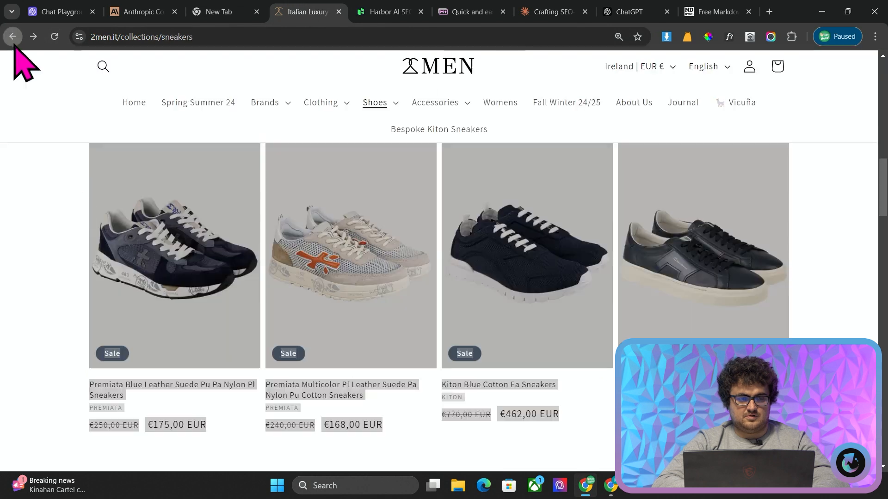
scroll(92, 204, "down", 3)
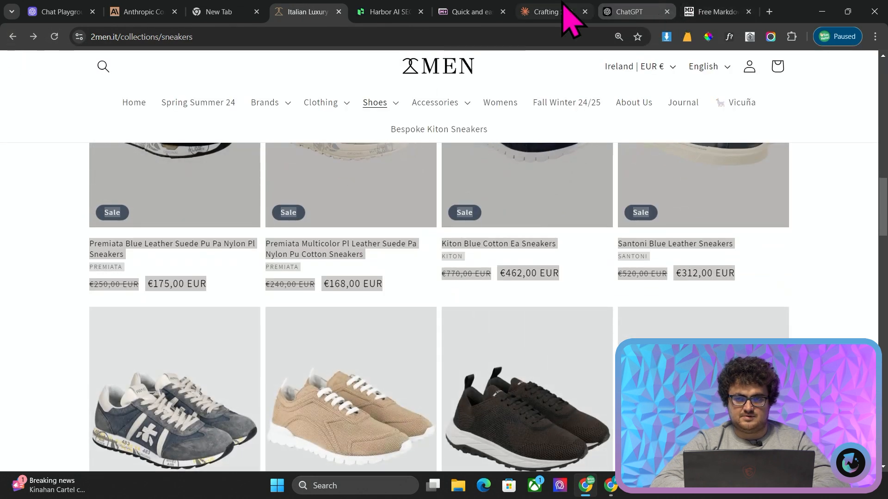
left_click(466, 12)
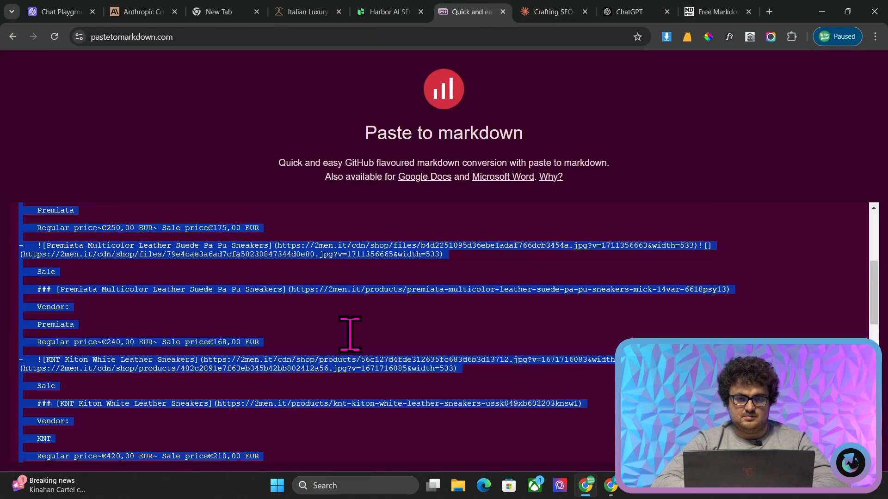
Paste the sneaker product markdown with image links into the IMAGE_EMBEDS variable in the Workbench and run the prompt
left_click(152, 13)
left_click(509, 314)
key("ctrl+v")
scroll(565, 324, "down", 5)
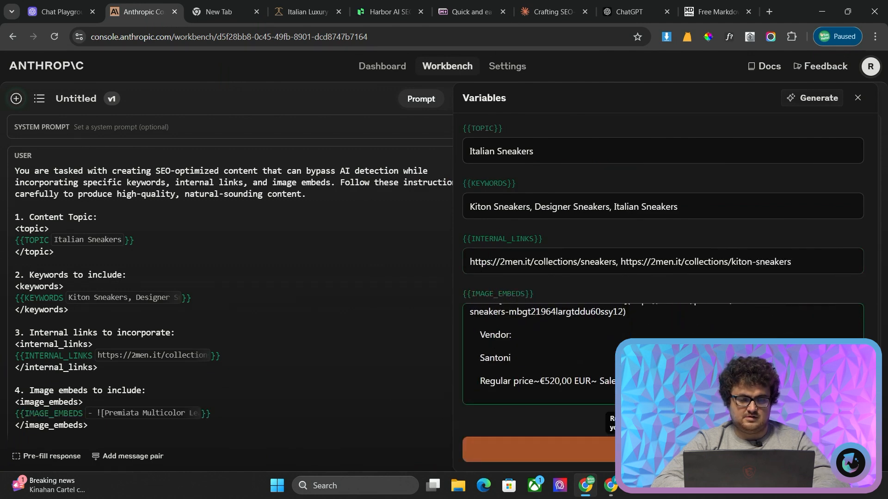
left_click(596, 450)
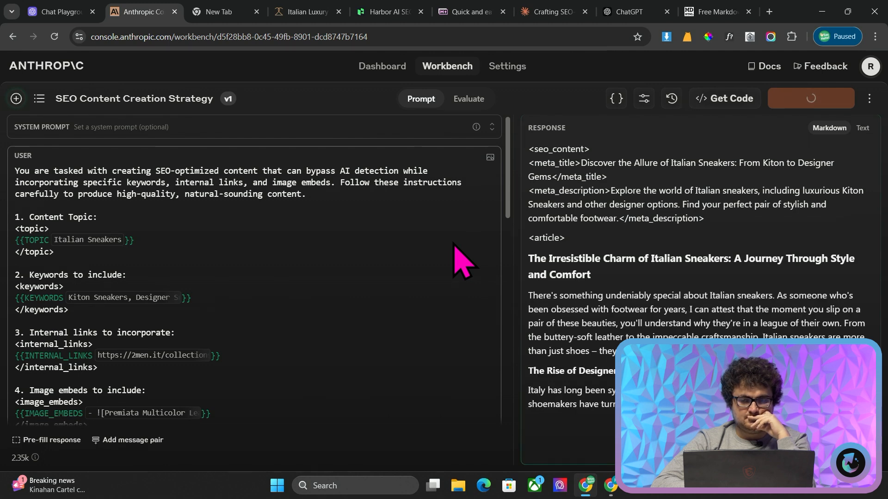
Read through the generated Italian sneakers article and look at the prompt's Python code for the Anthropic API
scroll(606, 268, "down", 1)
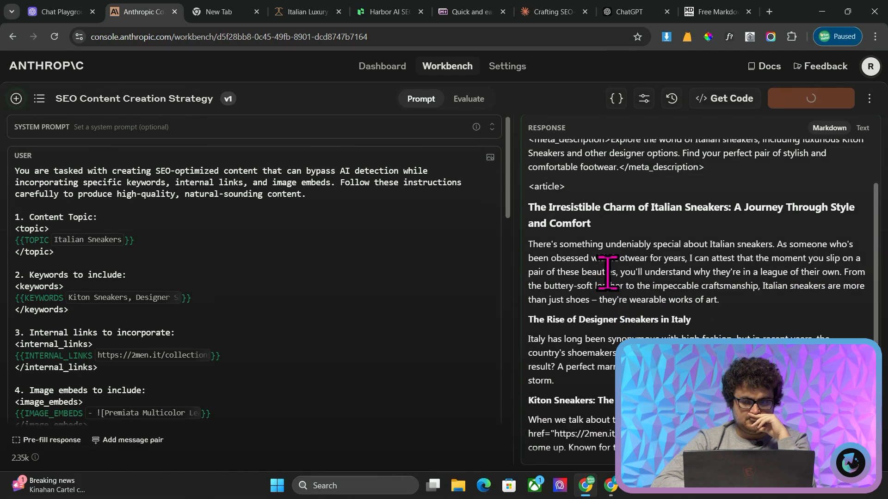
scroll(607, 273, "down", 3)
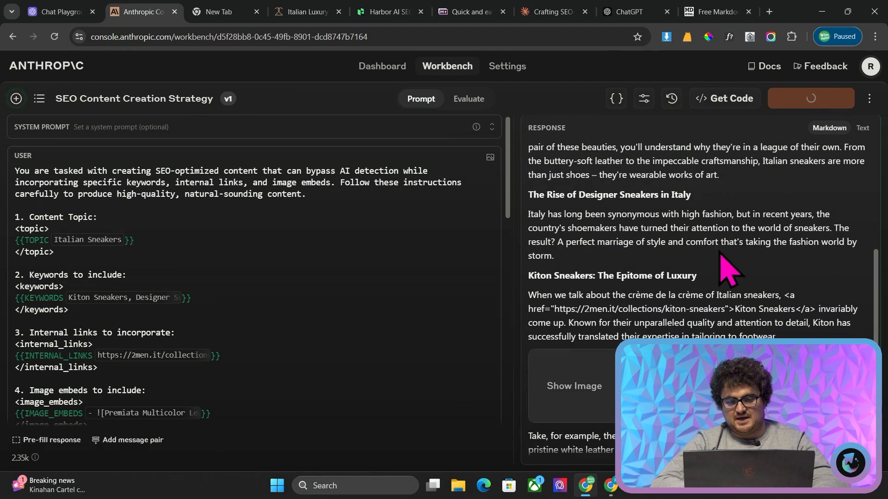
scroll(672, 260, "down", 1)
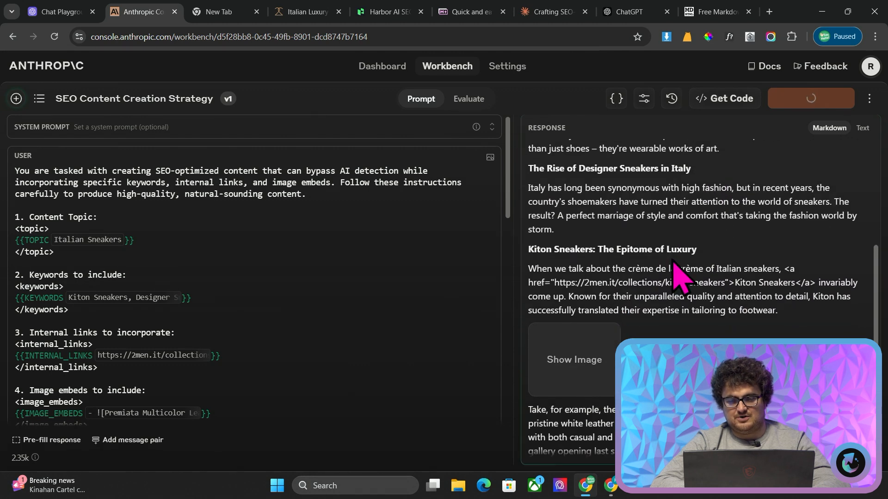
scroll(711, 310, "down", 3)
scroll(710, 311, "down", 9)
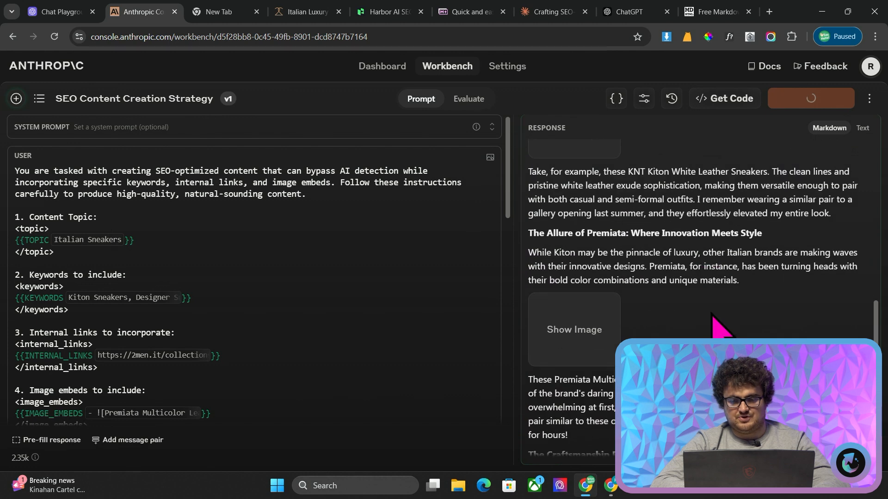
scroll(712, 319, "down", 3)
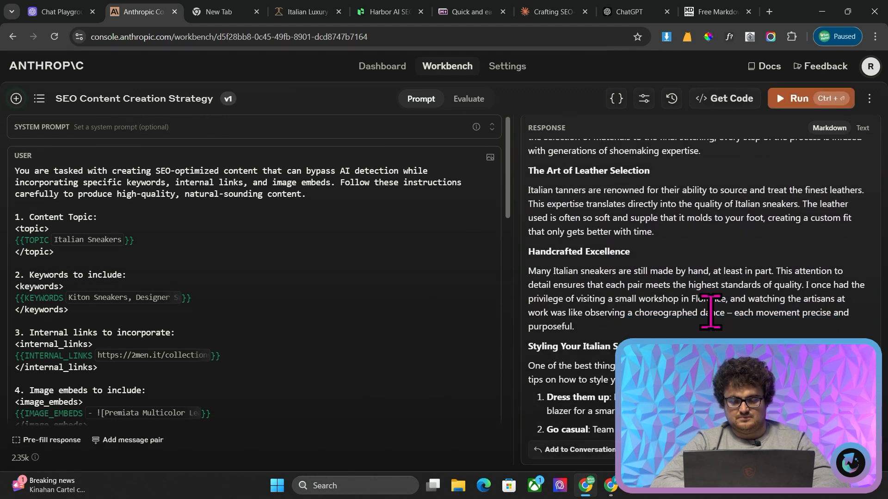
left_click(727, 99)
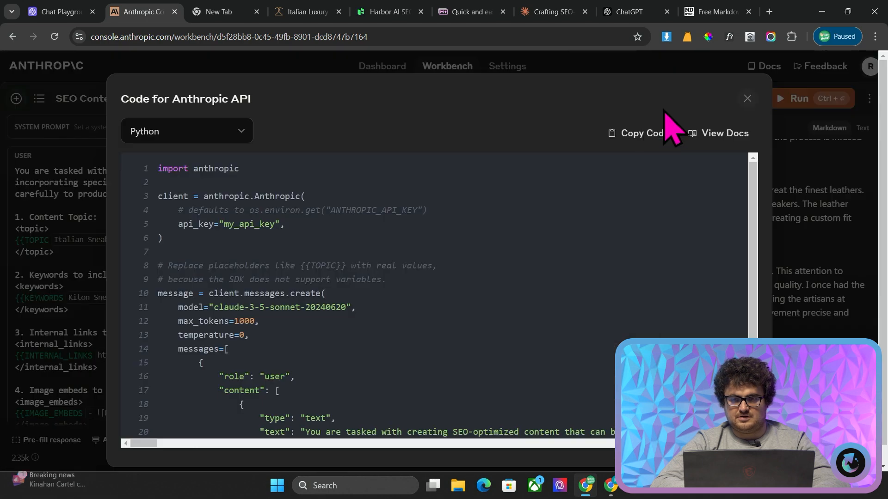
left_click(747, 98)
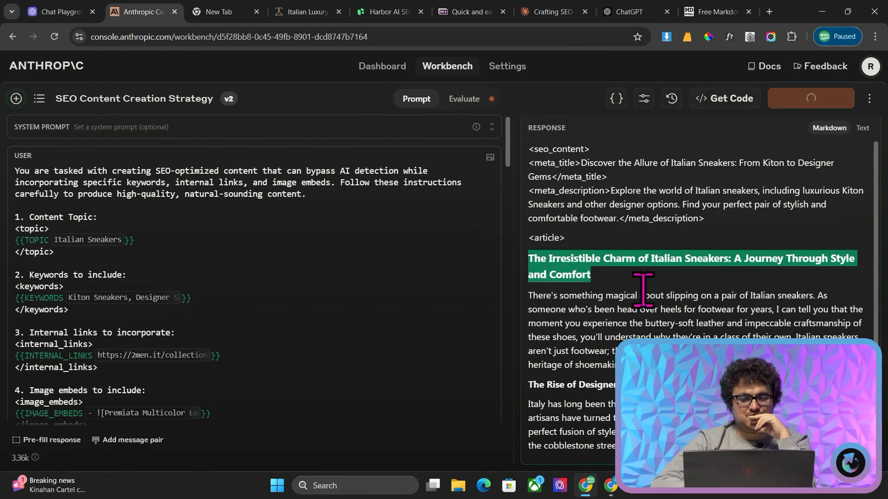
Examine the version 2 article's wording, including its Kiton and Premiata sections and the added personal anecdotes
scroll(643, 289, "down", 4)
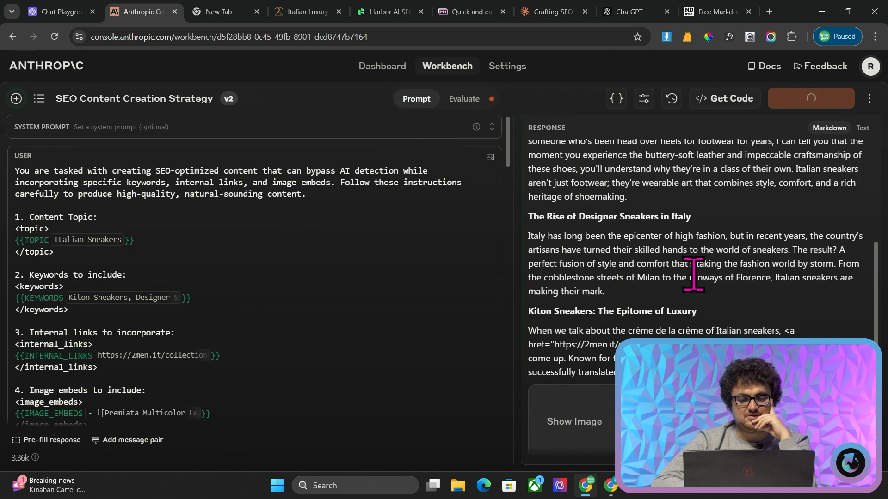
scroll(693, 276, "down", 3)
scroll(694, 277, "down", 1)
scroll(698, 291, "down", 3)
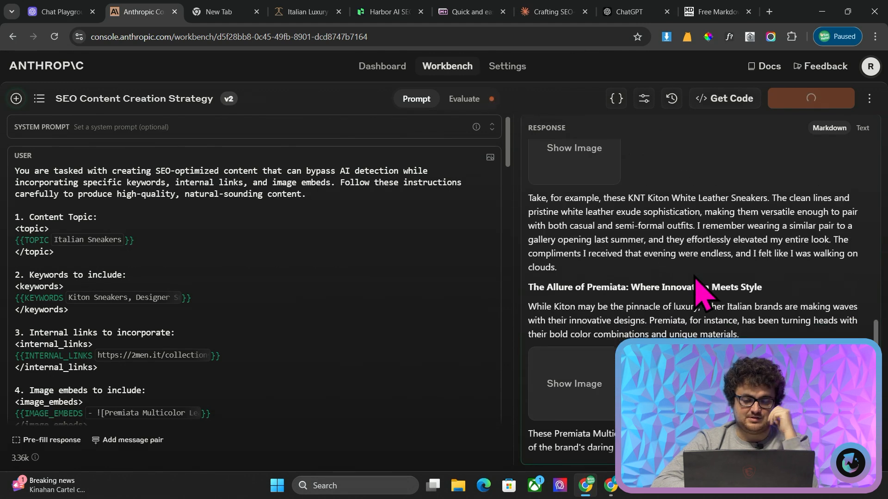
left_click_drag(679, 210, 614, 212)
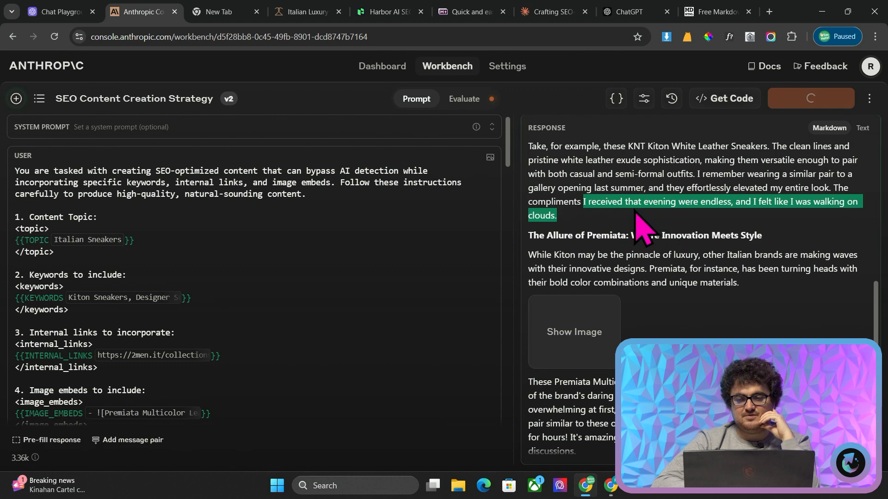
left_click(751, 217)
scroll(751, 218, "down", 10)
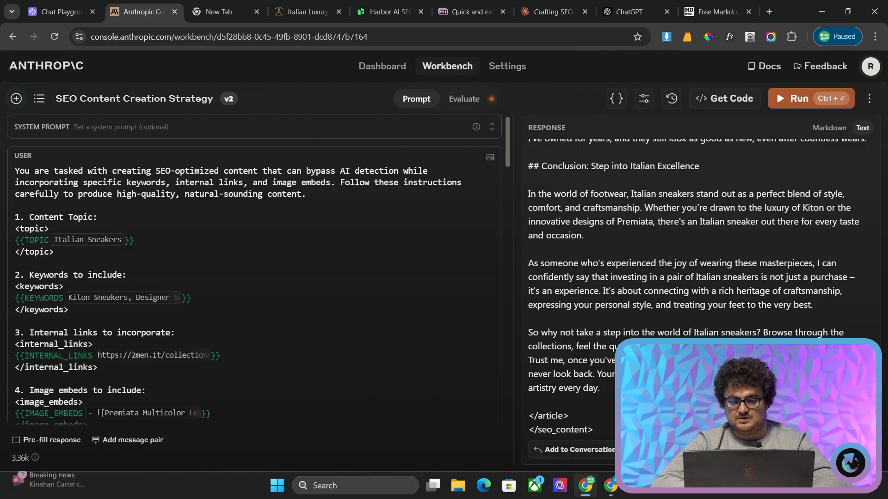
Switch to GPTZero and run an Advanced scan on "The Irresistible Charm of Italian Sneakers" article
left_click_drag(482, 214, 554, 457)
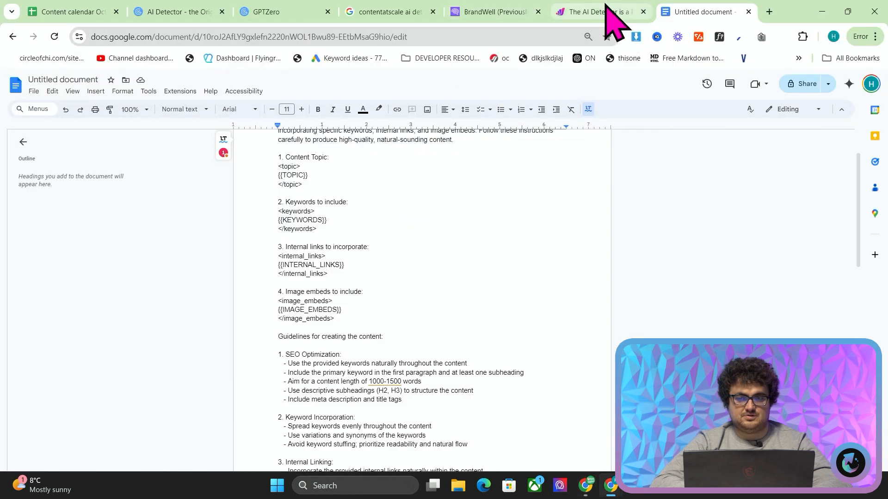
left_click(283, 11)
key("F5")
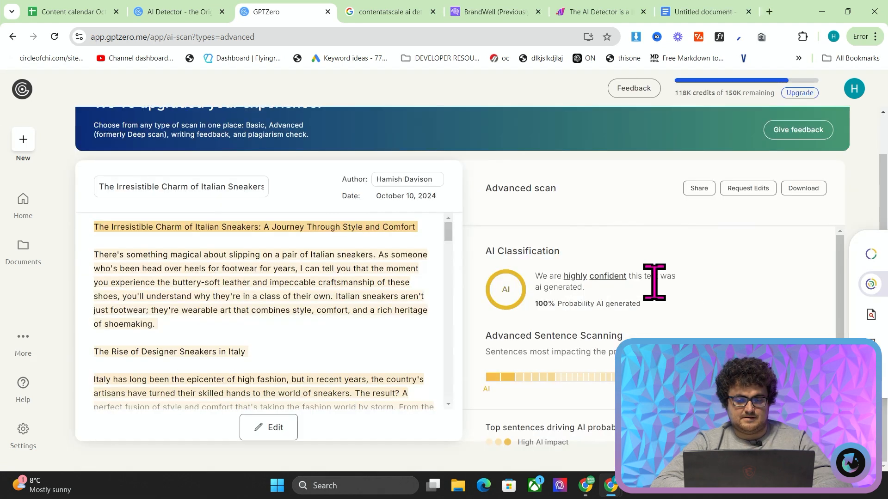
Review the highlighted sentences down to the article's conclusion and the top sentences driving AI probability
scroll(379, 335, "down", 10)
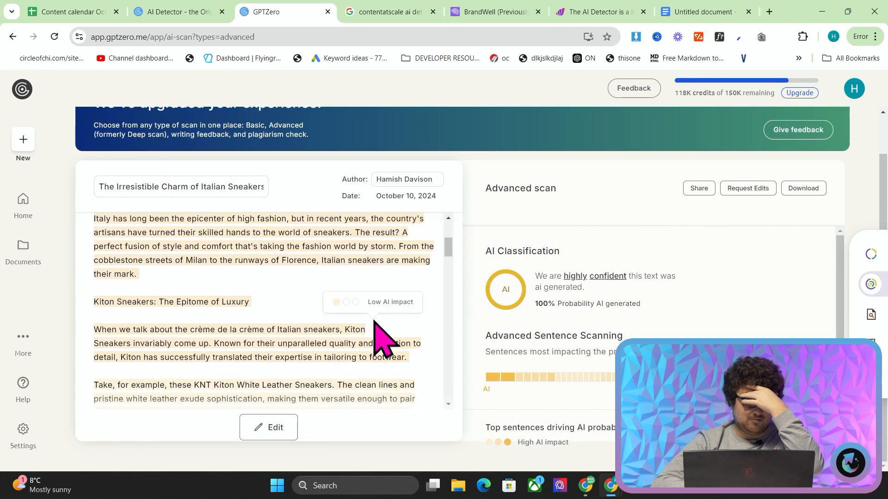
scroll(379, 336, "down", 10)
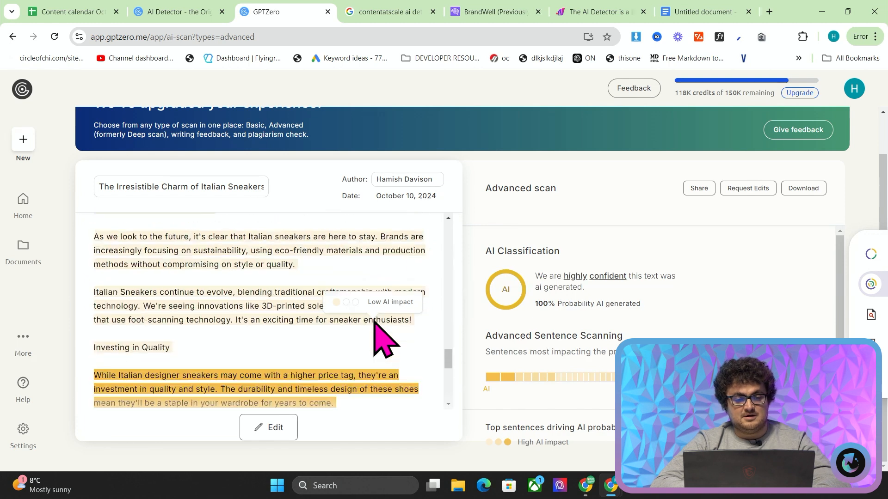
scroll(483, 315, "down", 3)
scroll(391, 327, "down", 4)
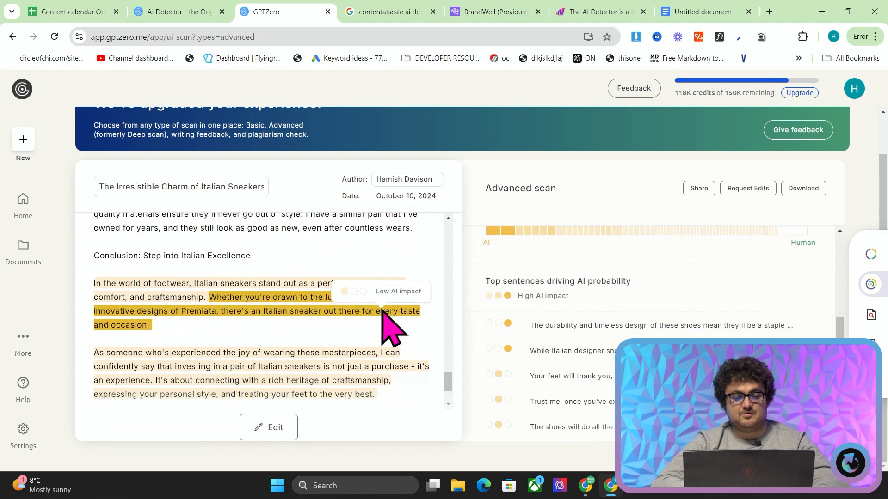